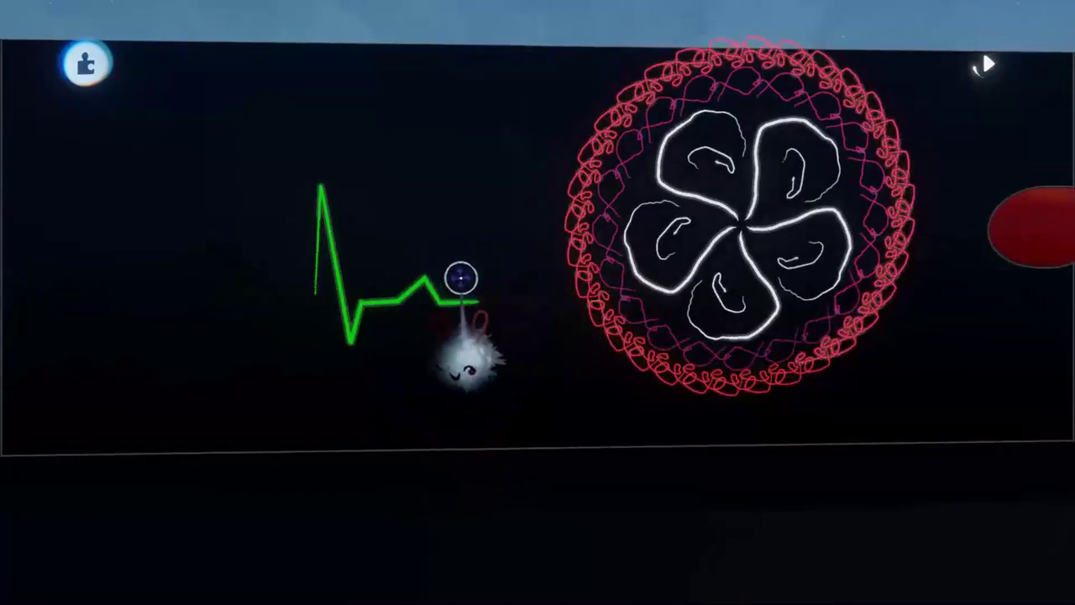
- Examine the finished animated painting examples displayed along the dark wall, from the heartbeat line to the green half disc
scroll(504, 250, right, 2)
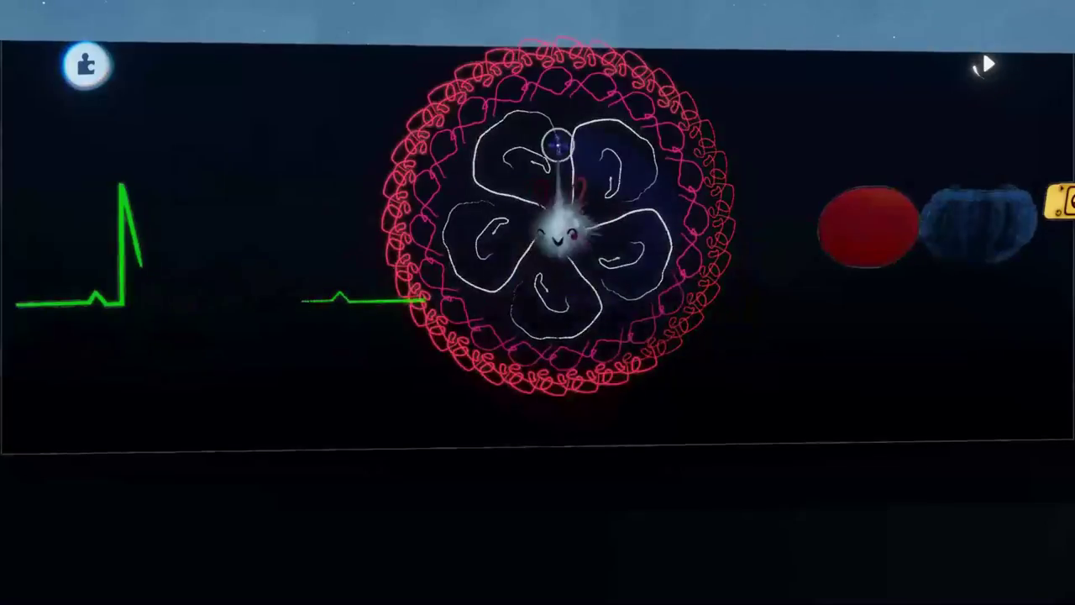
scroll(556, 160, right, 4)
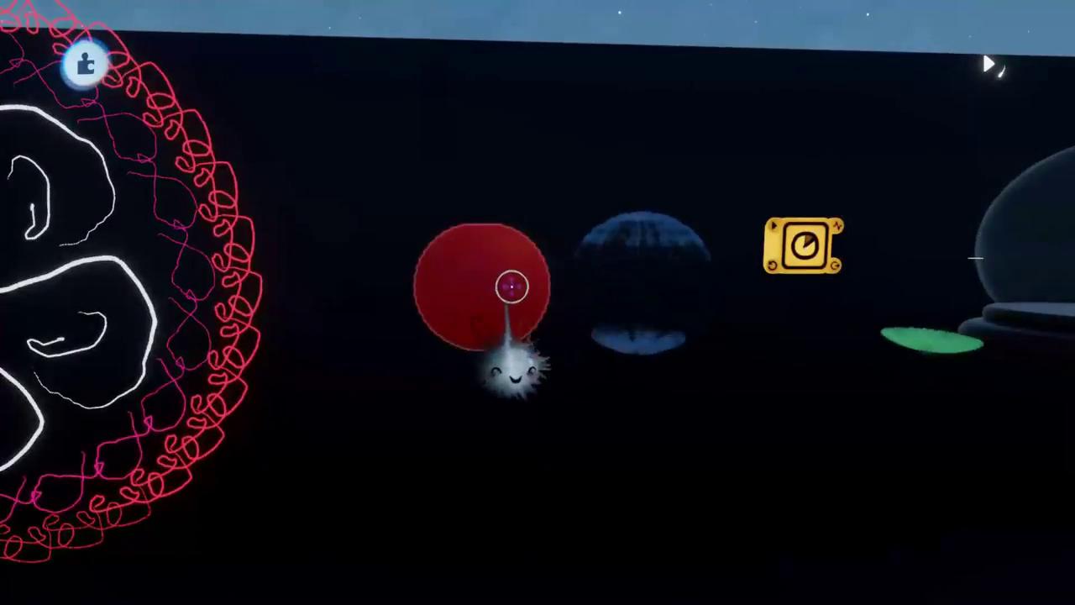
scroll(537, 283, right, 2)
scroll(605, 273, right, 2)
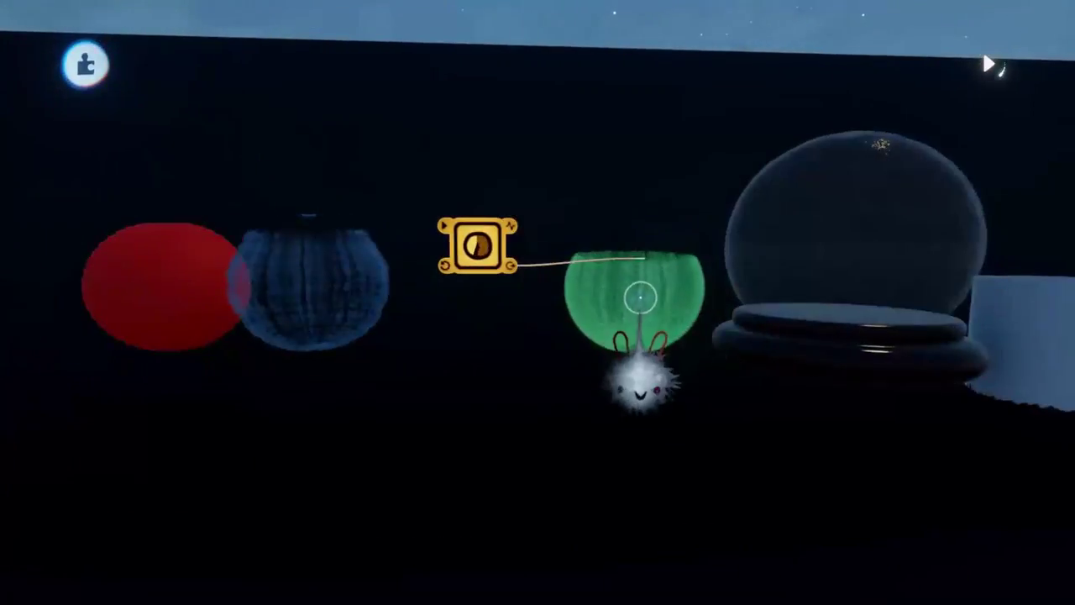
scroll(613, 281, right, 4)
drag(586, 266, 588, 211)
key(ctrl+z)
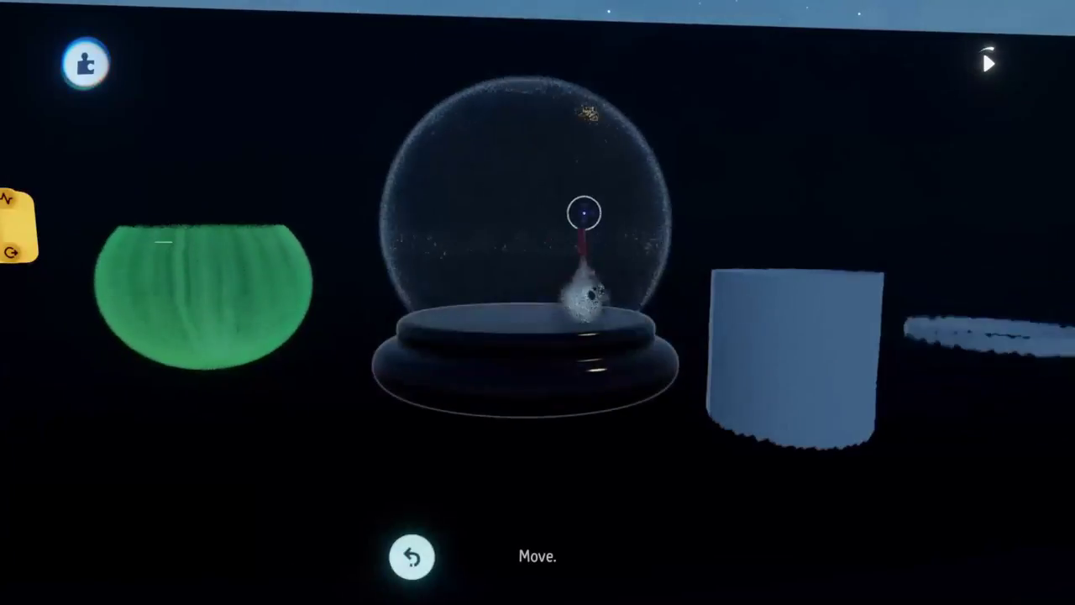
scroll(563, 240, right, 3)
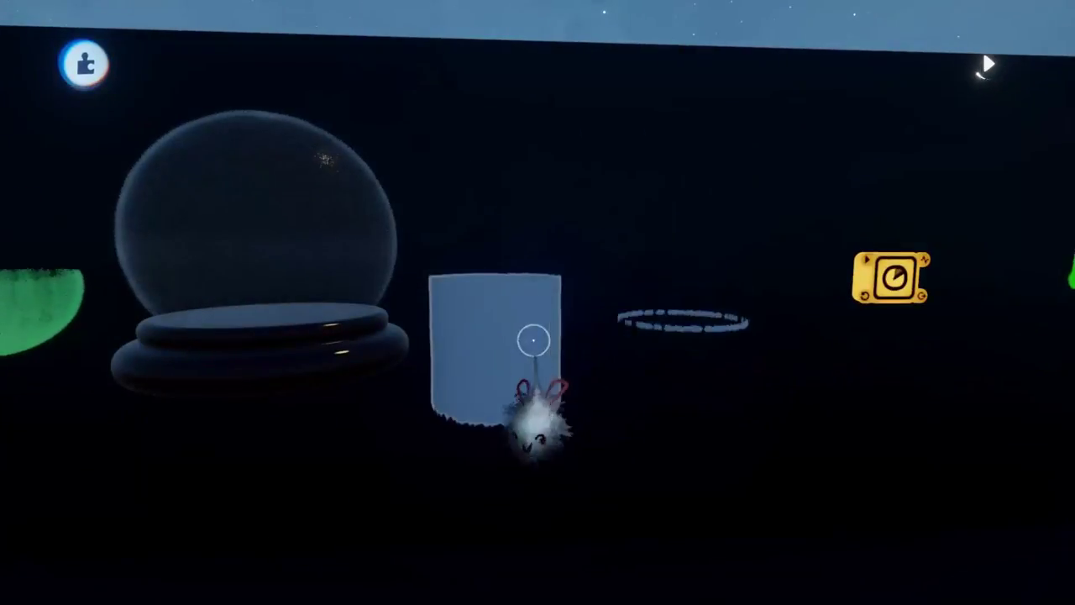
scroll(538, 332, right, 3)
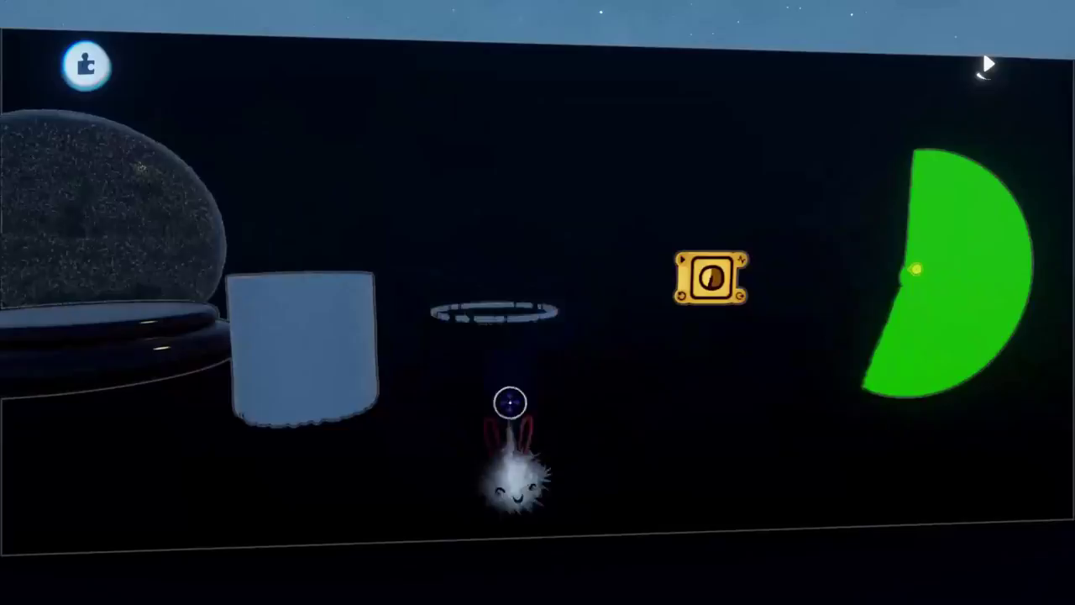
scroll(512, 337, right, 5)
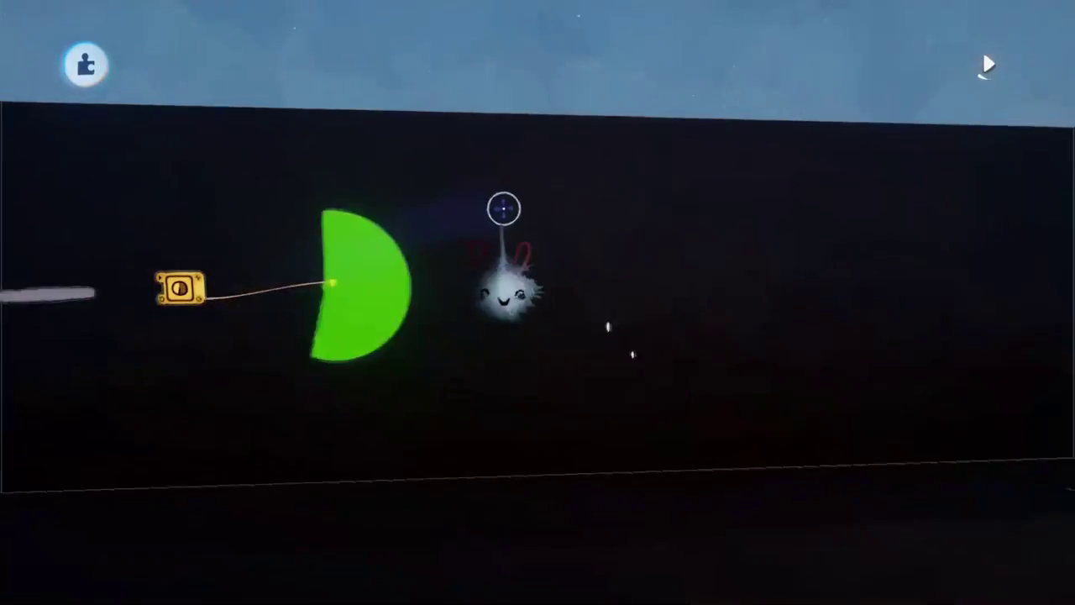
middle_drag(504, 210, 784, 377)
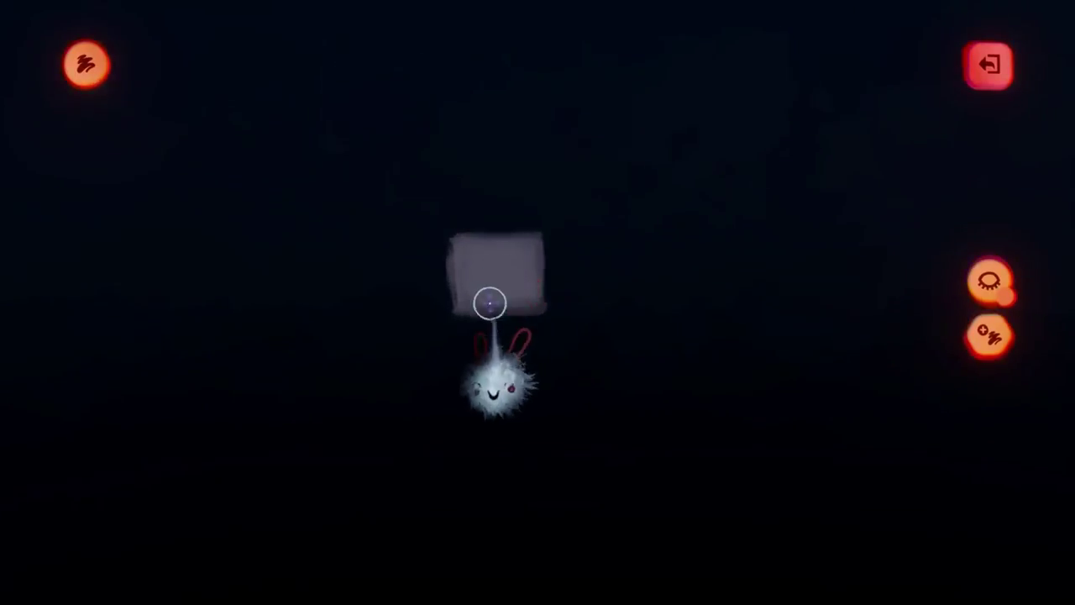
- Paint a broad cloud of loose, overlapping strokes and leave paint mode
key(Escape)
drag(514, 281, 585, 297)
click(536, 253)
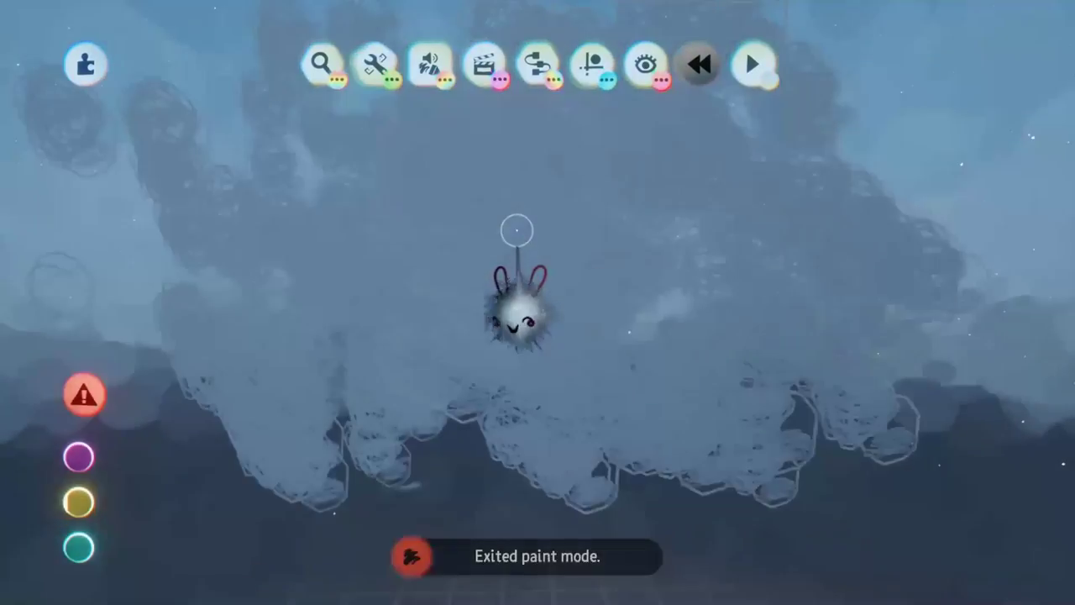
- Spread the overlapping cloud painting copies sideways to form a wider cloud bank across the sky
scroll(537, 215, down, 2)
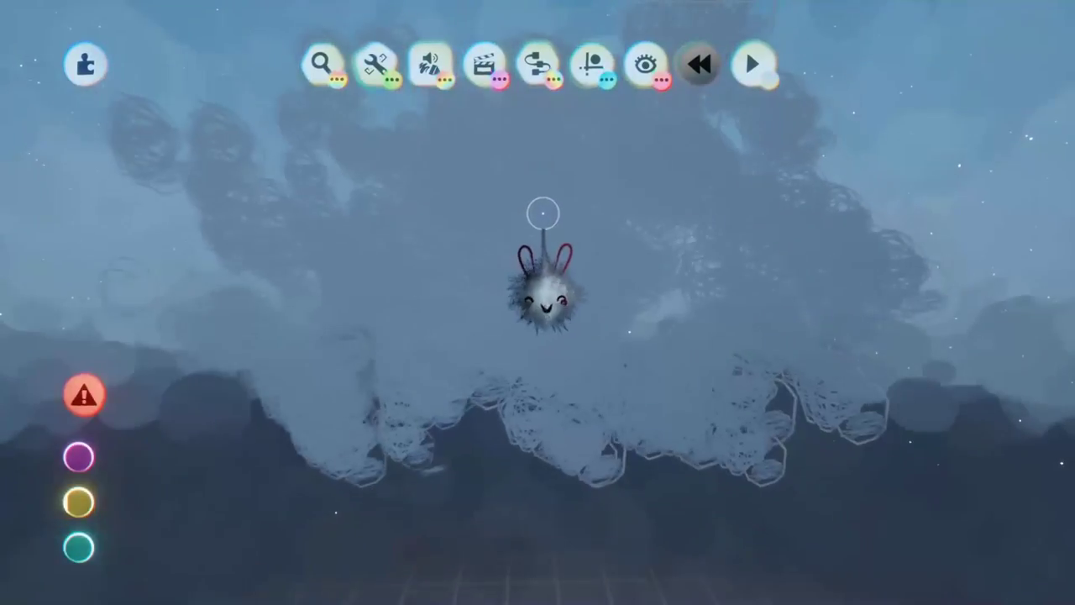
scroll(640, 259, down, 2)
scroll(591, 266, up, 3)
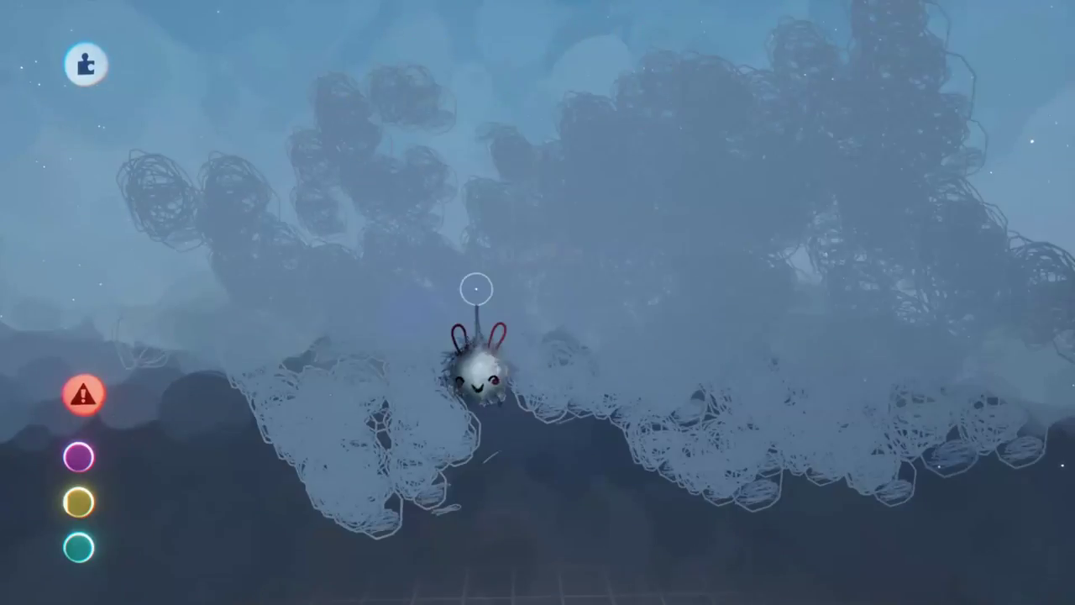
drag(708, 296, 800, 291)
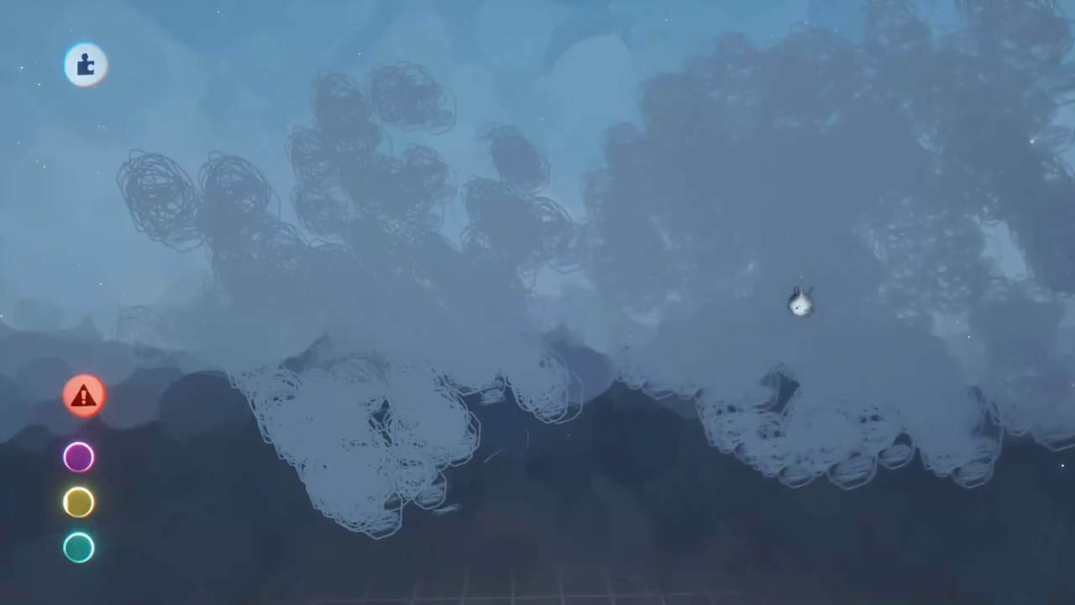
drag(321, 343, 239, 333)
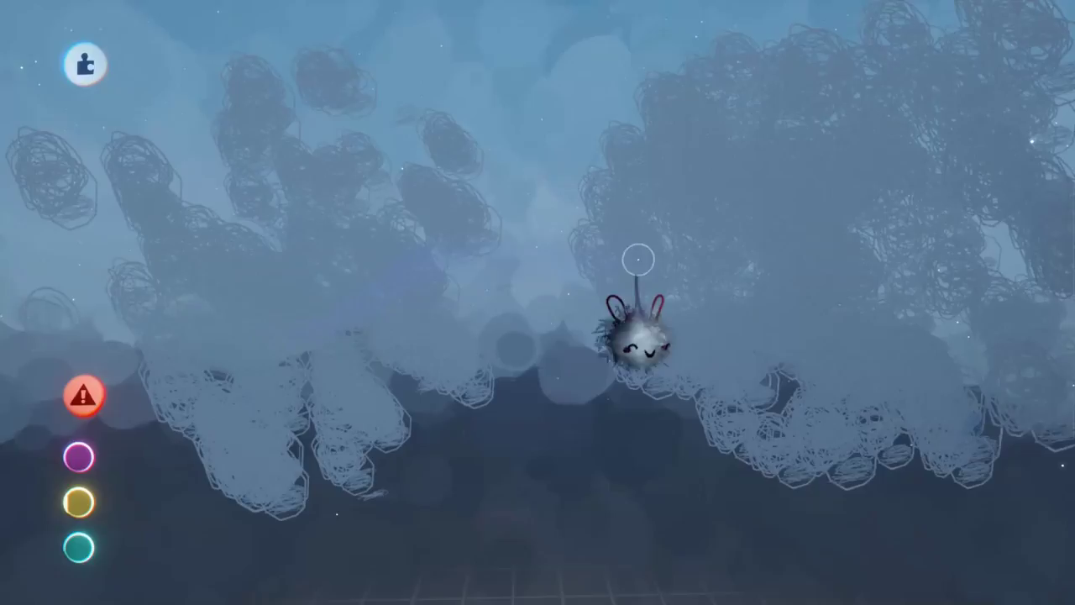
drag(688, 291, 675, 286)
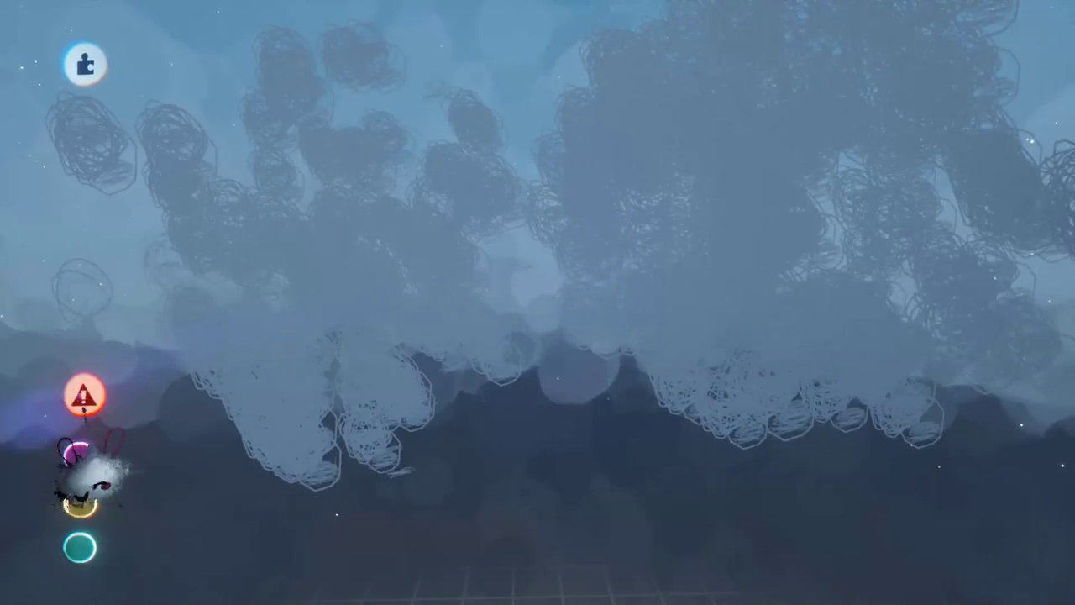
- Reposition the cloud copies and inspect the paint share of graphics memory in the thermometer details
mouse_move(86, 393)
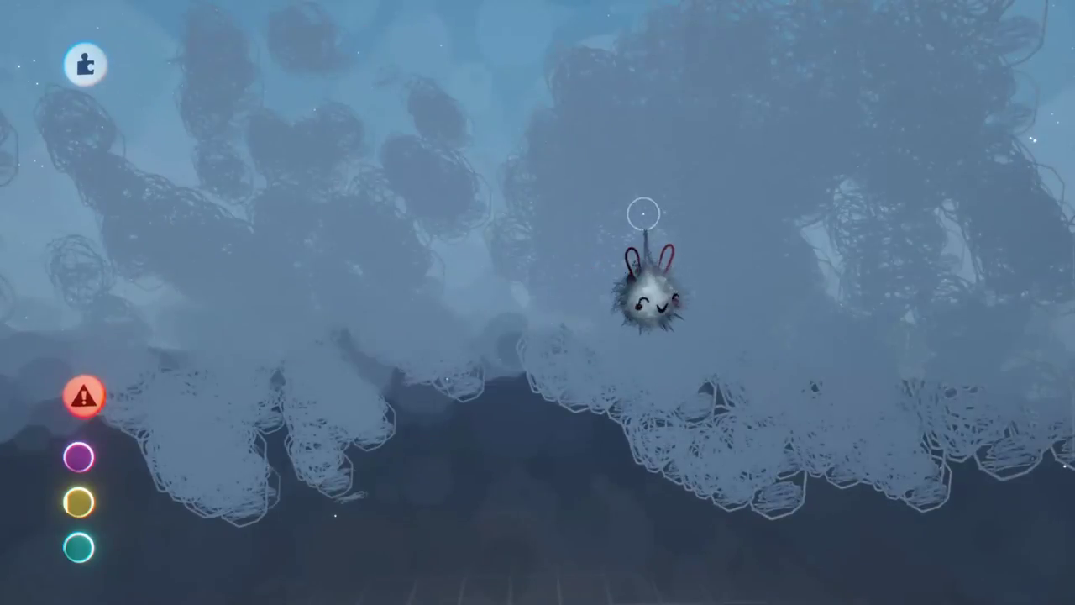
drag(643, 214, 554, 237)
drag(242, 283, 227, 286)
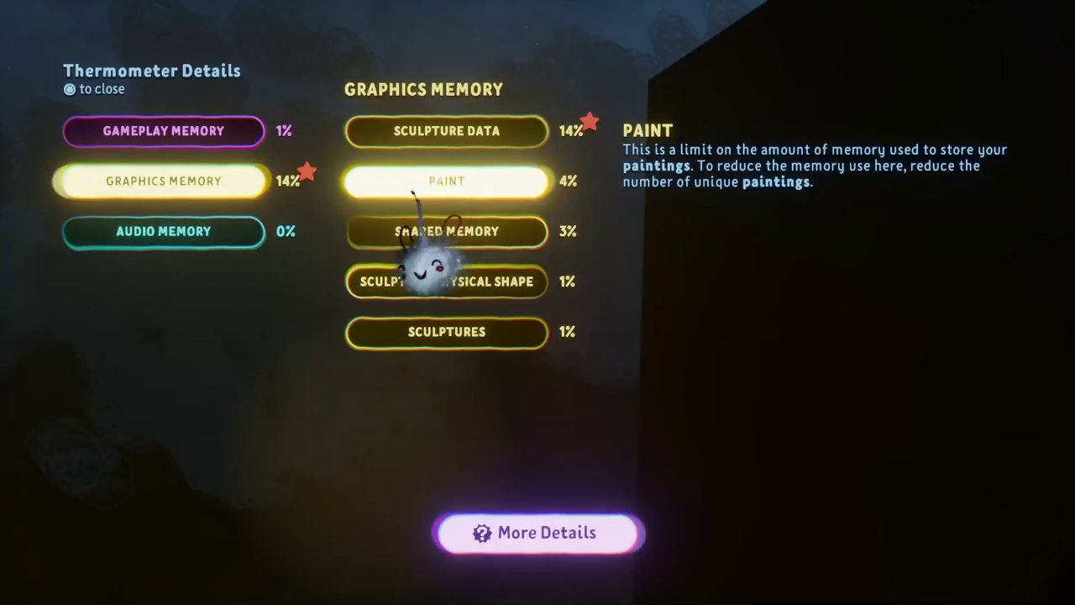
key(Escape)
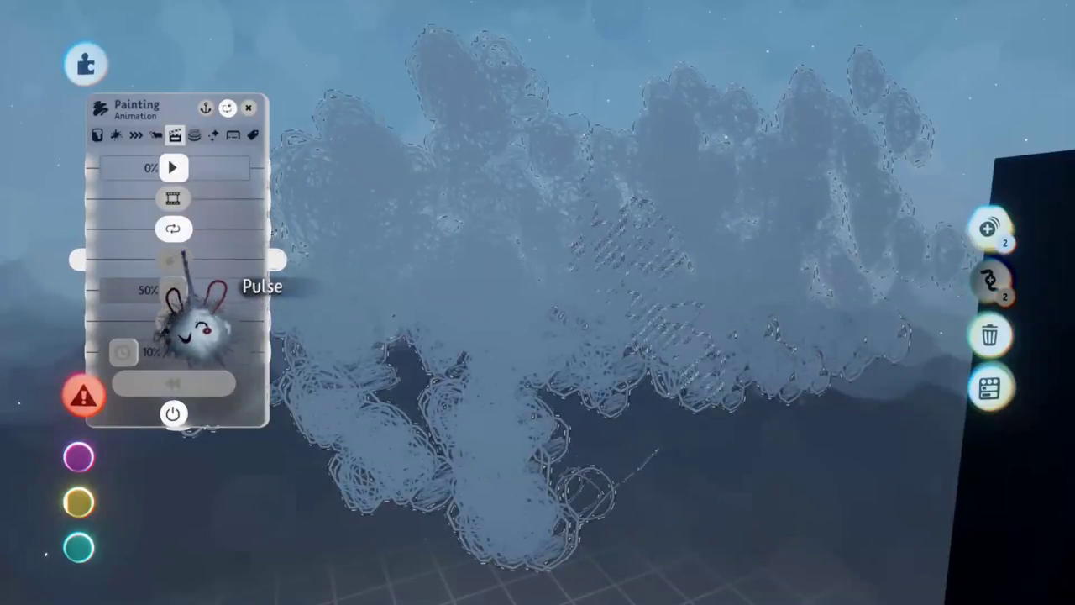
- Animate the cloud painting at 14% playback speed and check its paint memory use in the thermometer details
click(173, 260)
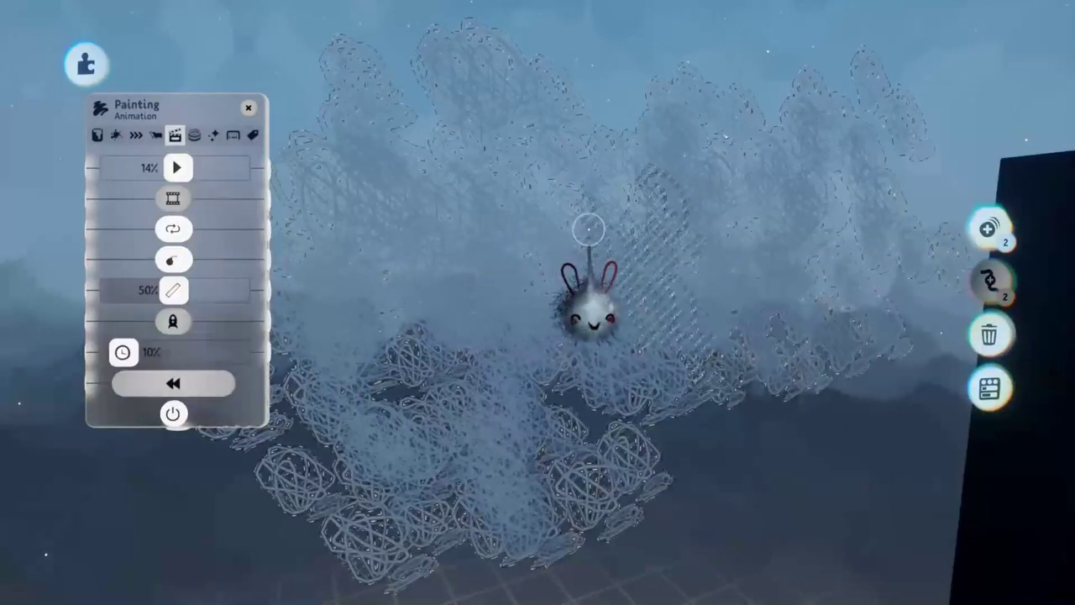
drag(173, 290, 117, 289)
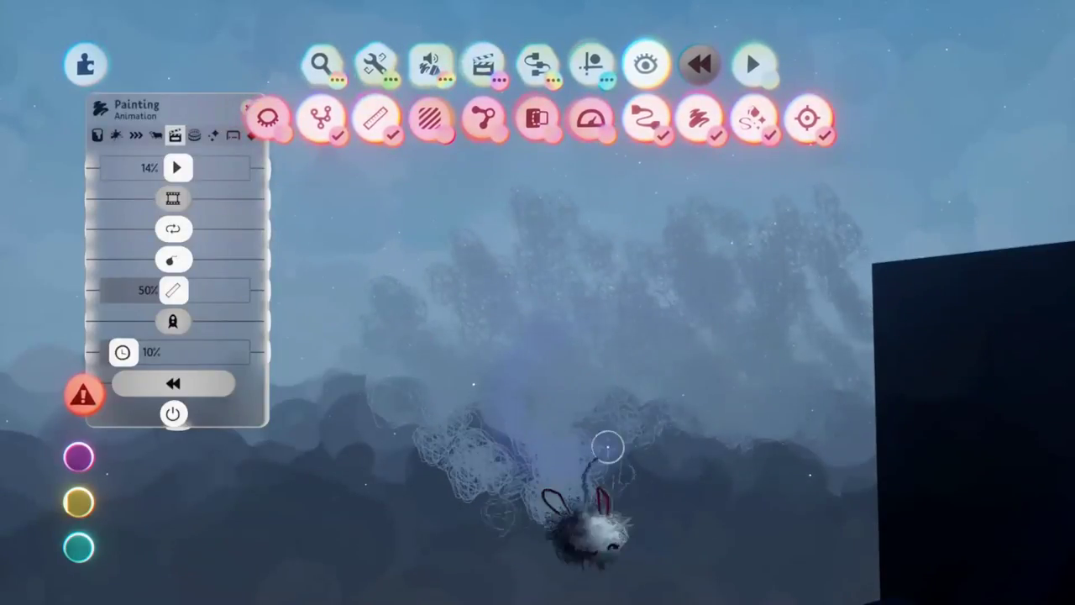
drag(608, 446, 630, 384)
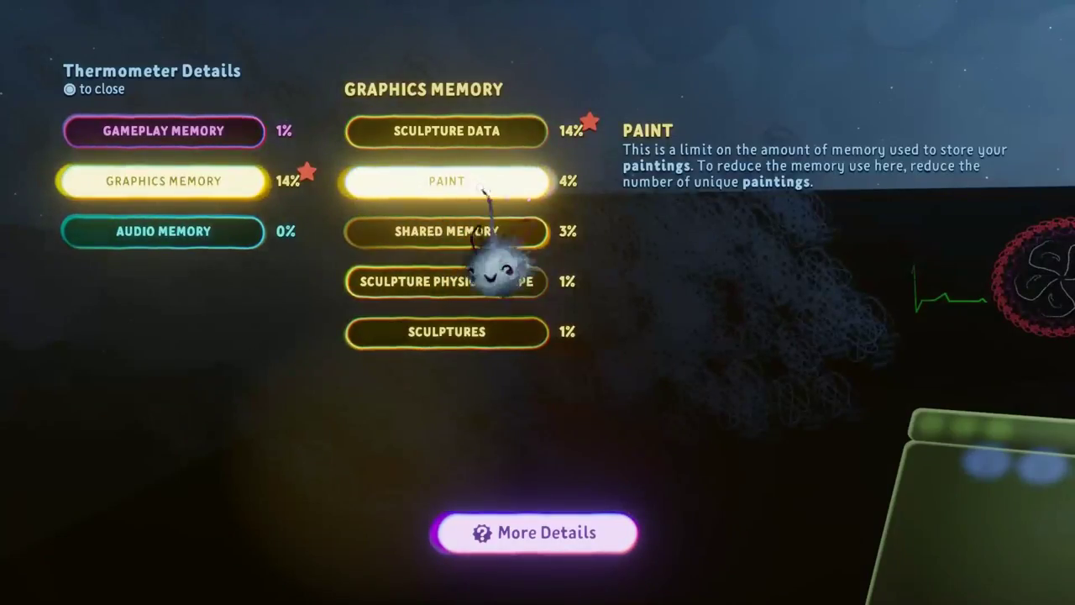
key(Escape)
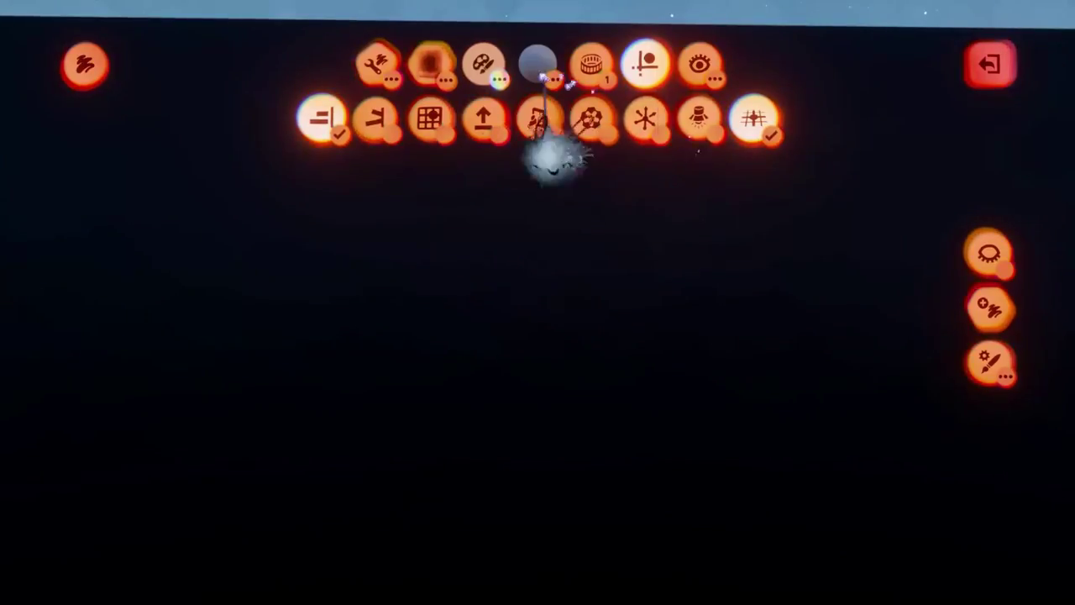
- Draw a heartbeat trace with small and tall spikes on the dark wall using the Ruler tool's straight strokes
click(376, 64)
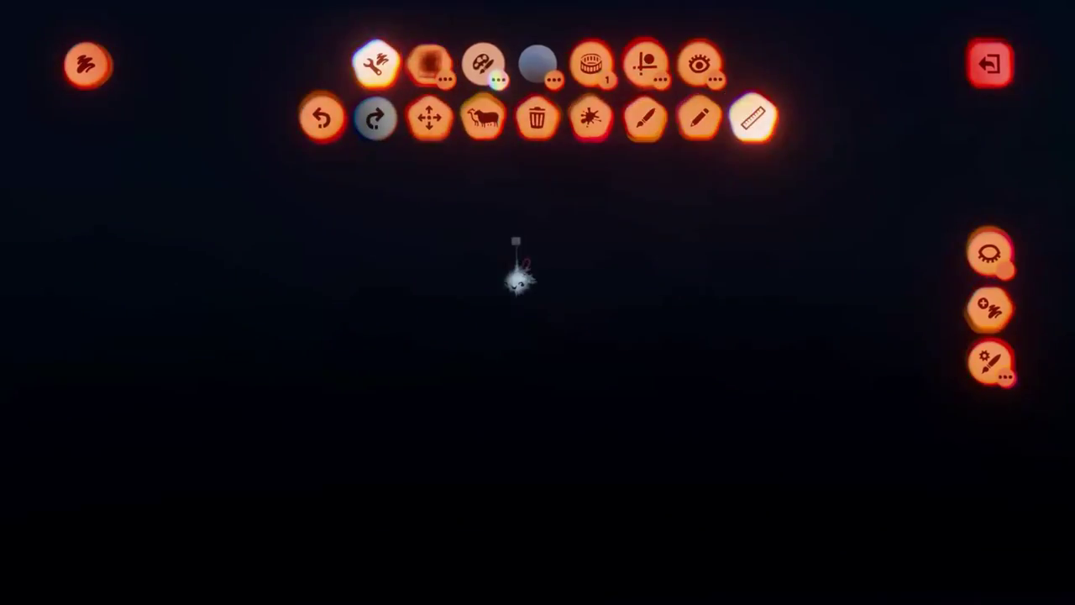
drag(487, 298, 546, 307)
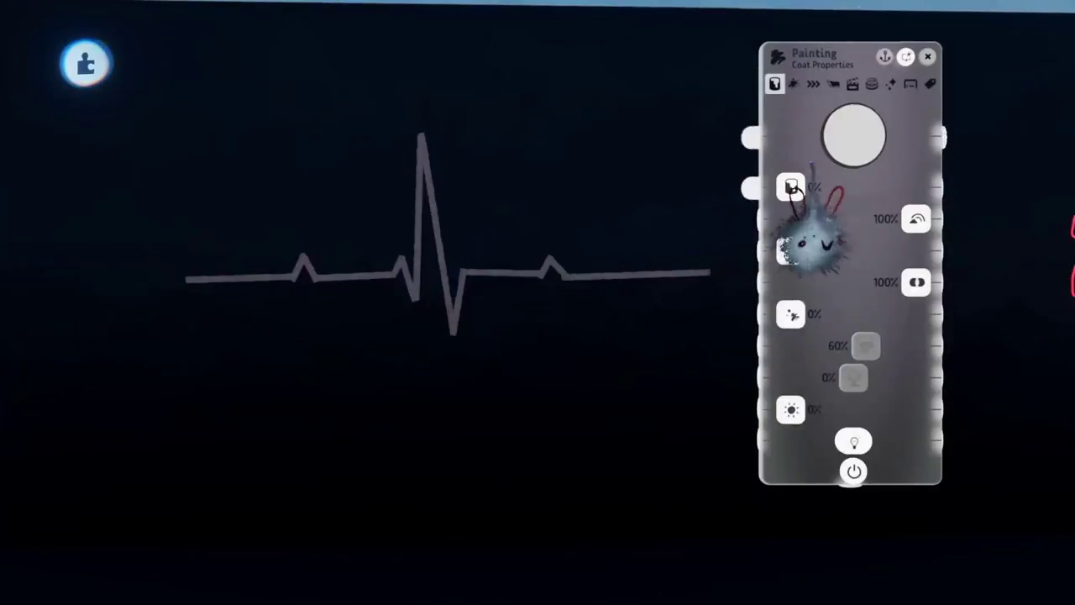
- Animate the heartbeat painting with a playback speed of 237% and an animation length of 81%
click(853, 83)
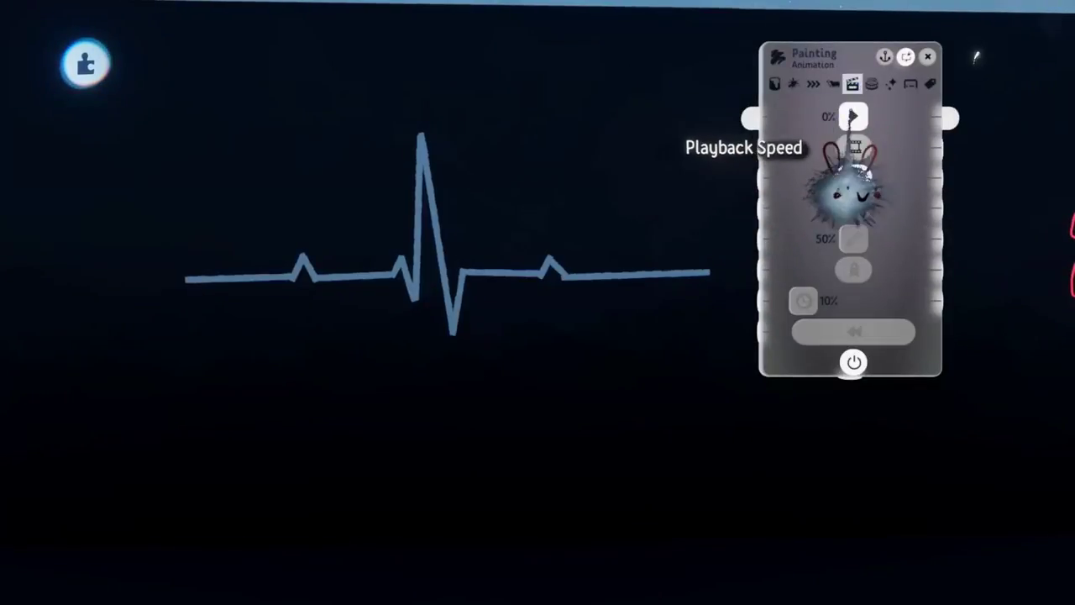
drag(857, 116, 917, 116)
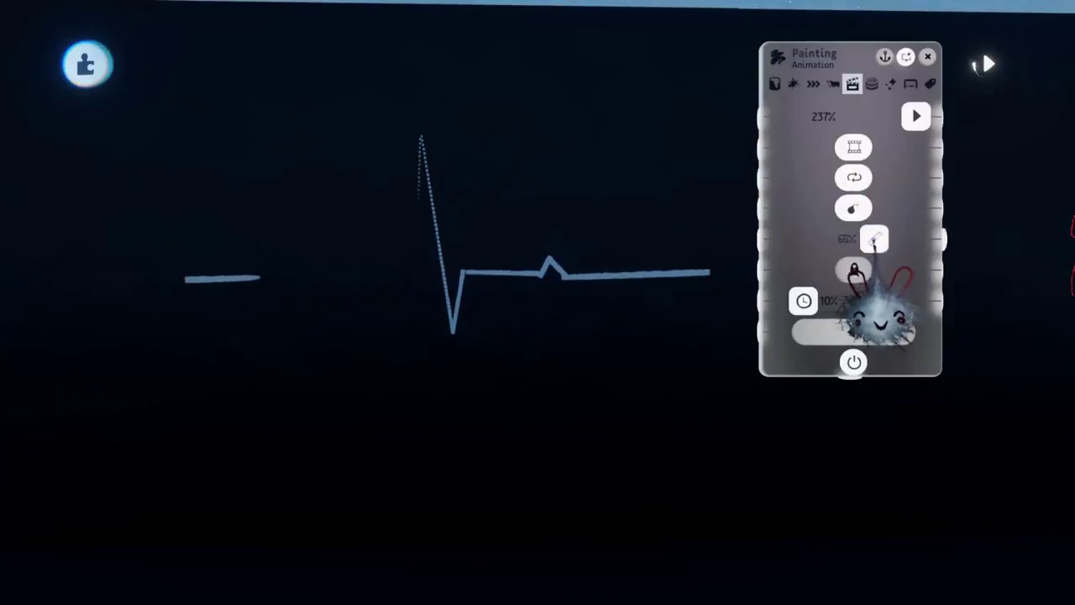
drag(889, 241, 893, 241)
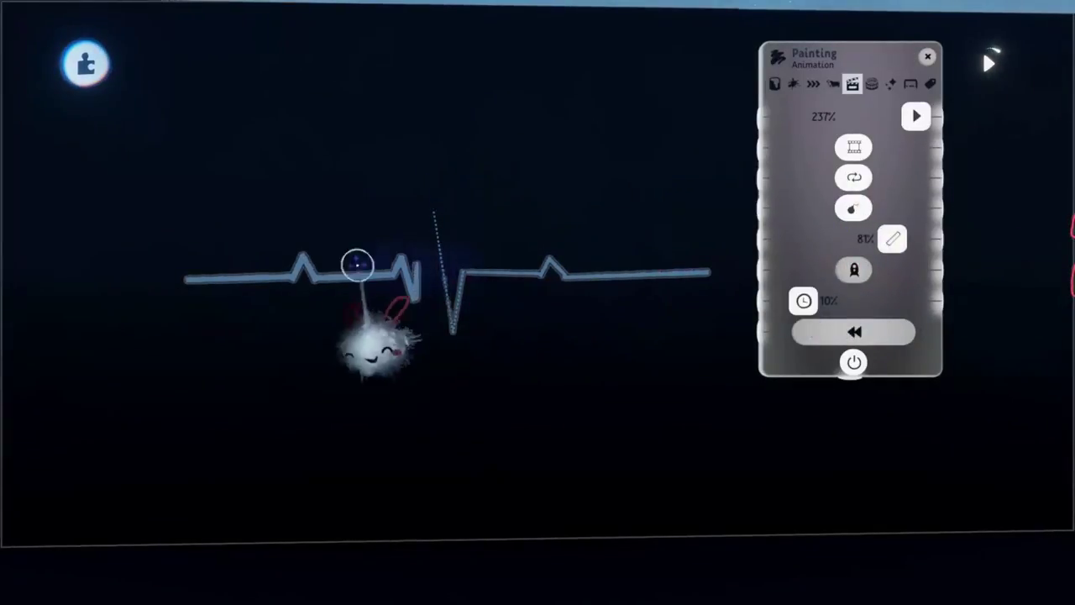
drag(909, 116, 1074, 120)
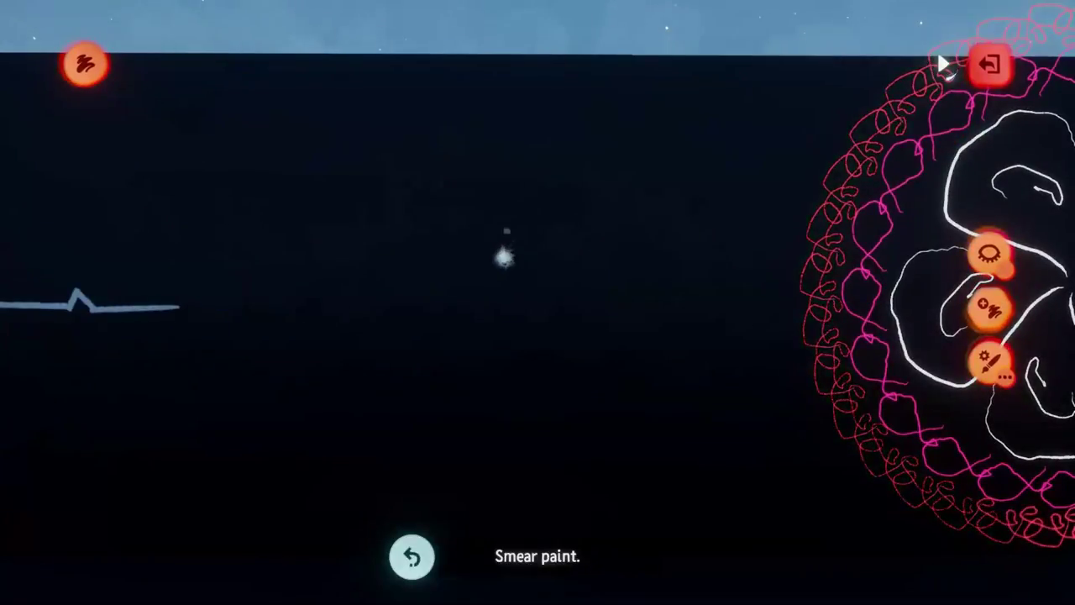
- Turn on the Kaleidoscope guide for a new painting and set it to 15 segments
mouse_move(480, 216)
mouse_down()
mouse_move(554, 336)
mouse_move(579, 353)
mouse_up()
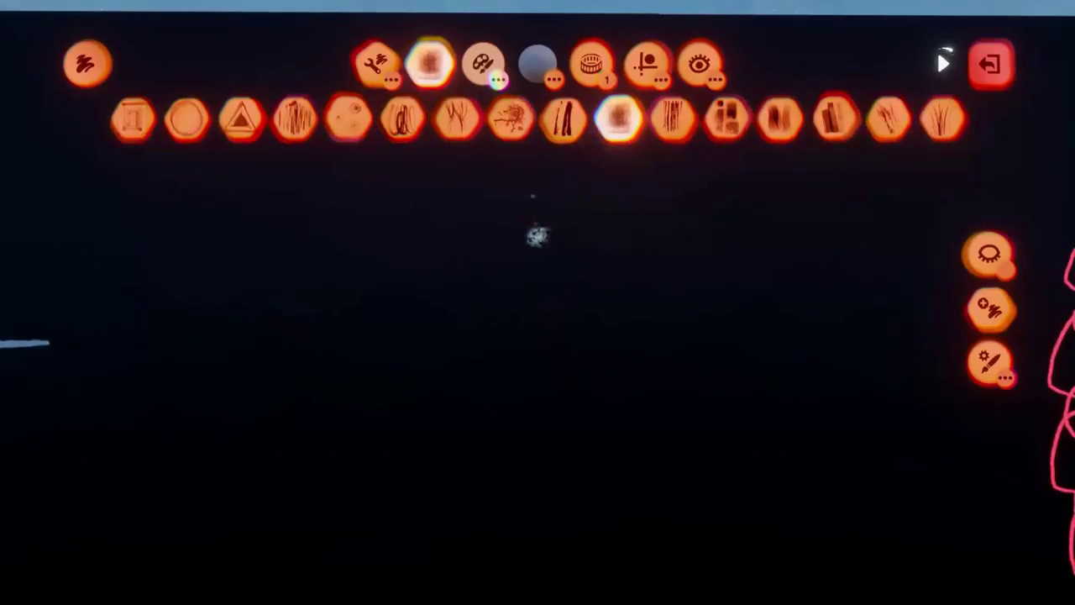
click(647, 63)
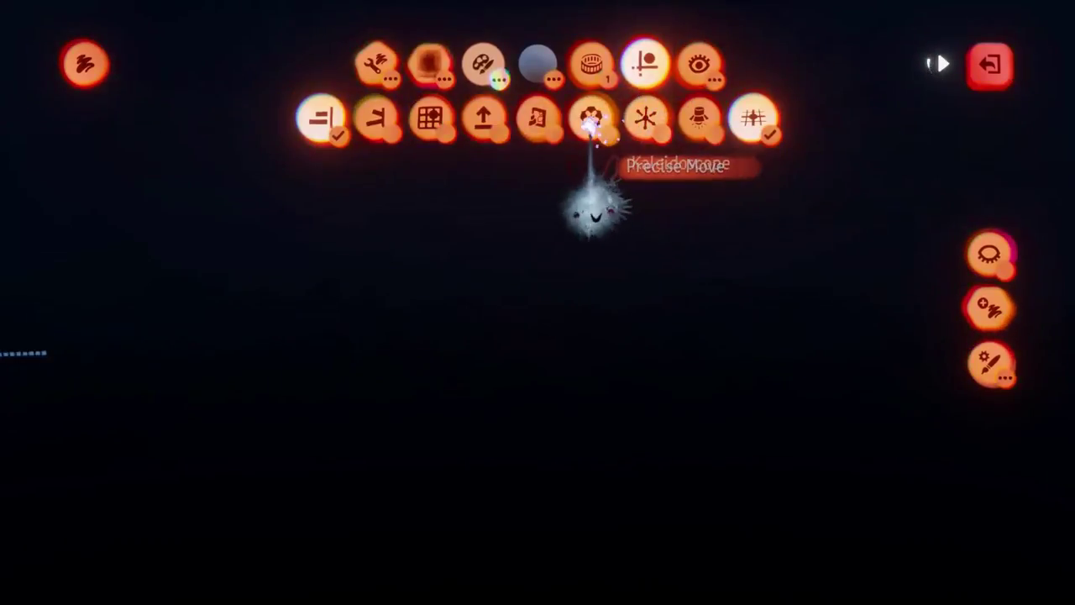
click(591, 117)
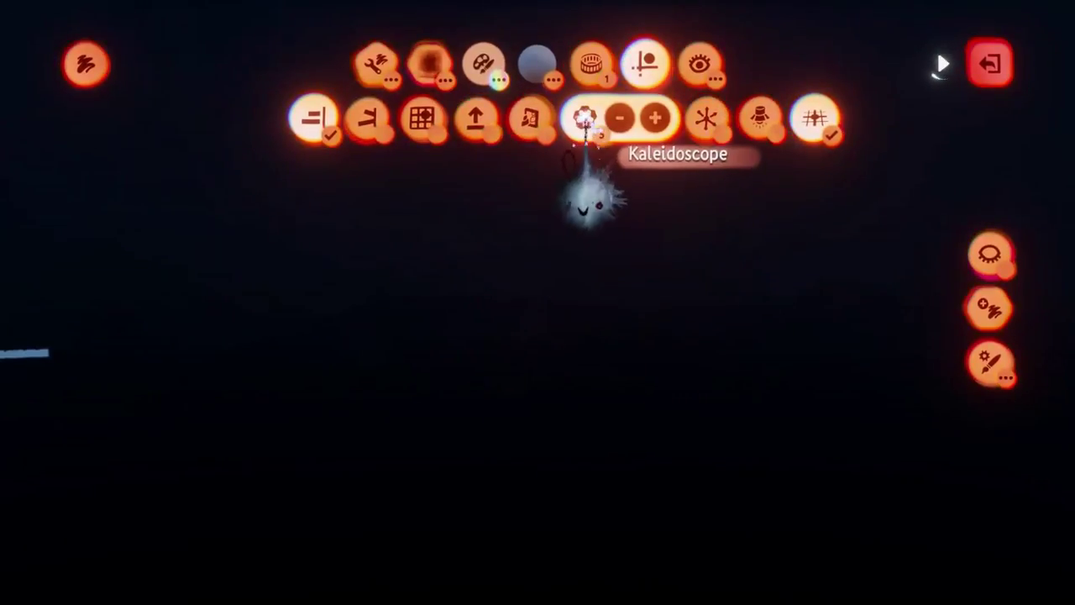
click(422, 118)
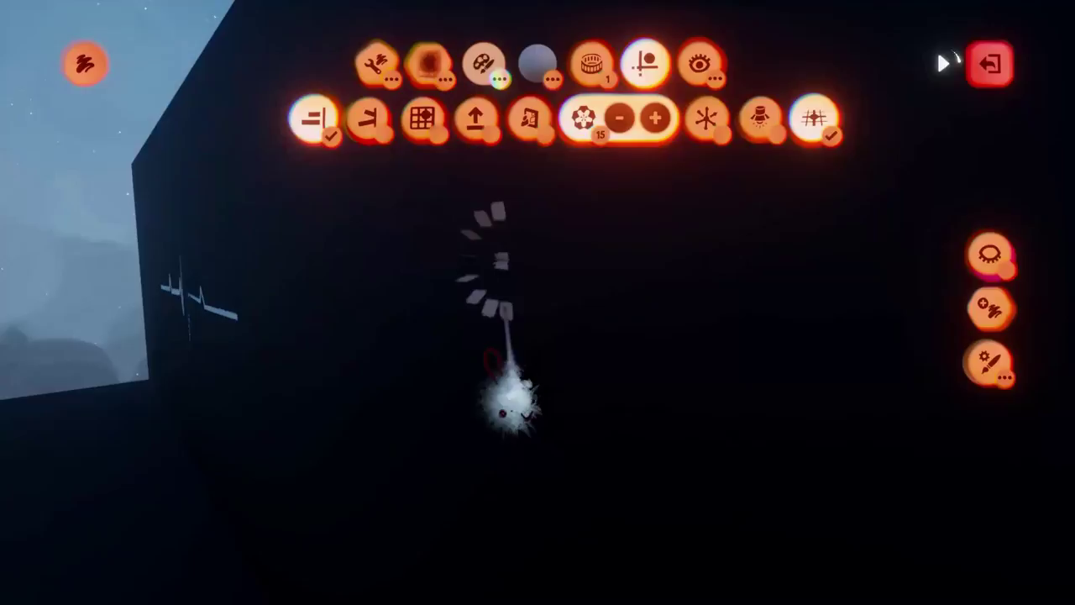
- Restart the kaleidoscope painting with its centre snapped to a grid point and the view squarely facing the wall
key(Escape)
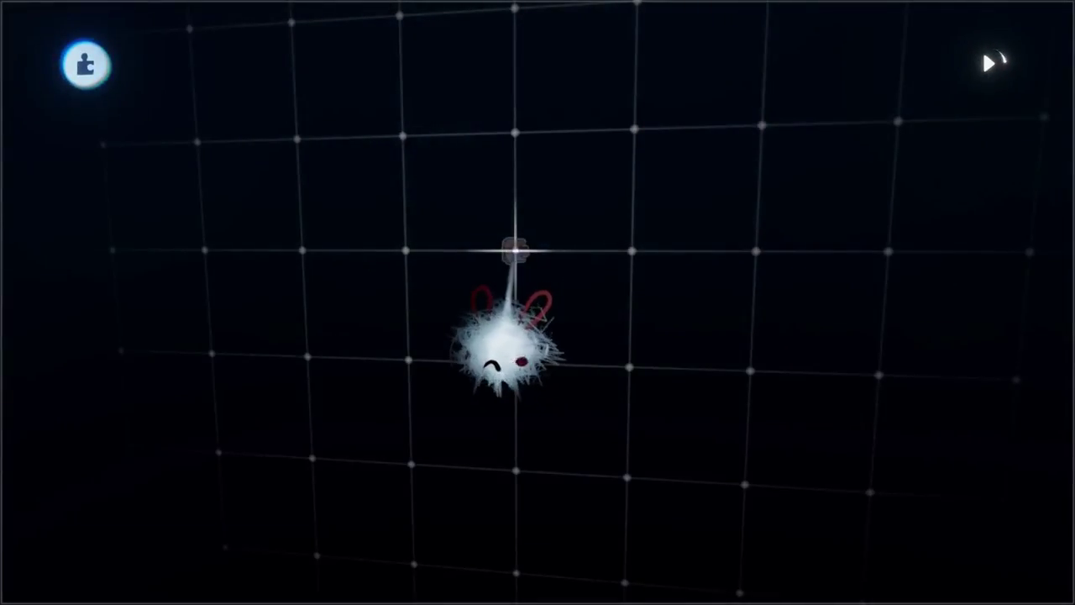
middle_drag(495, 226, 495, 199)
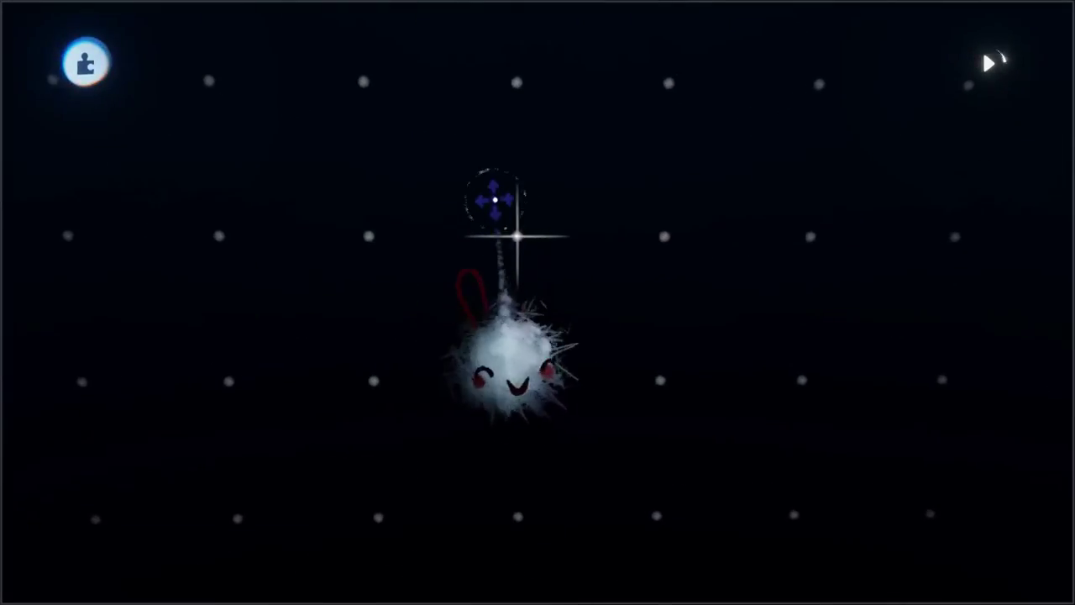
click(521, 232)
mouse_move(517, 236)
mouse_down()
mouse_move(550, 267)
mouse_move(545, 280)
mouse_up()
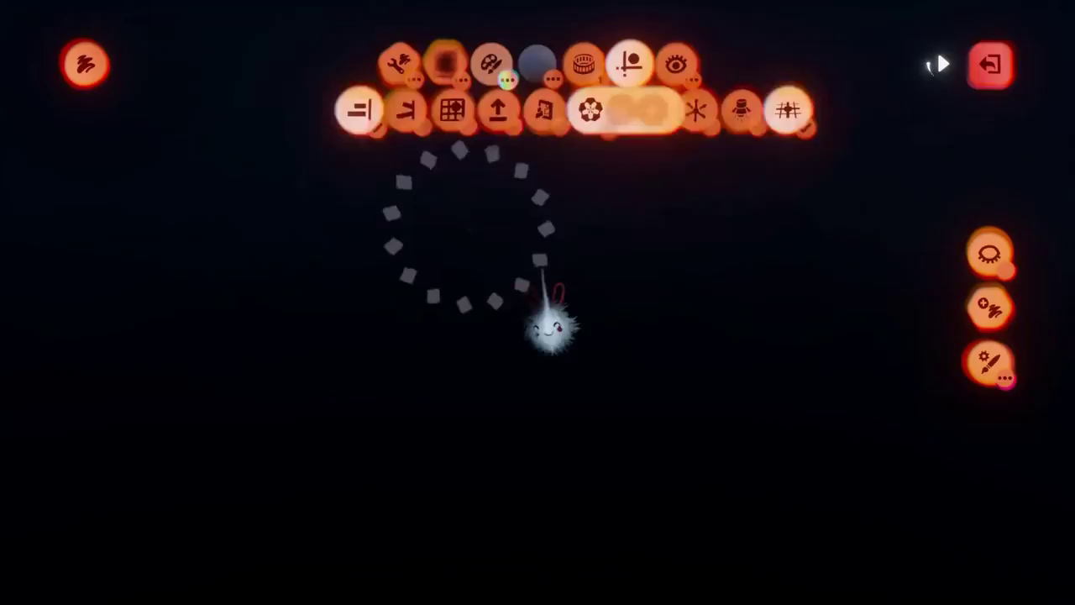
- Undo the trial strokes and paint a ring of light-brown petal outlines around the kaleidoscope centre
click(375, 63)
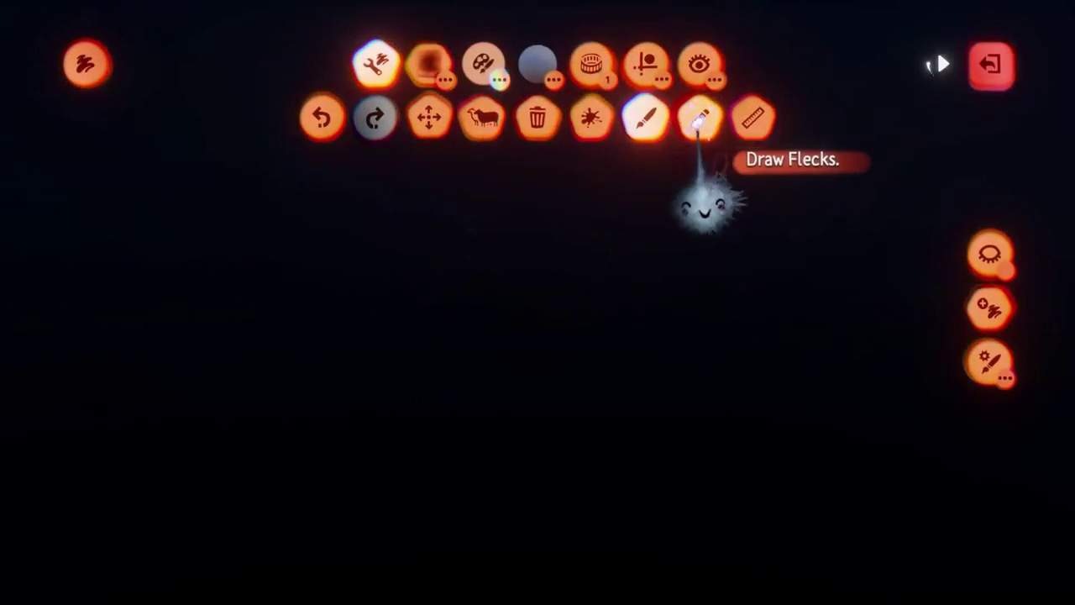
click(698, 119)
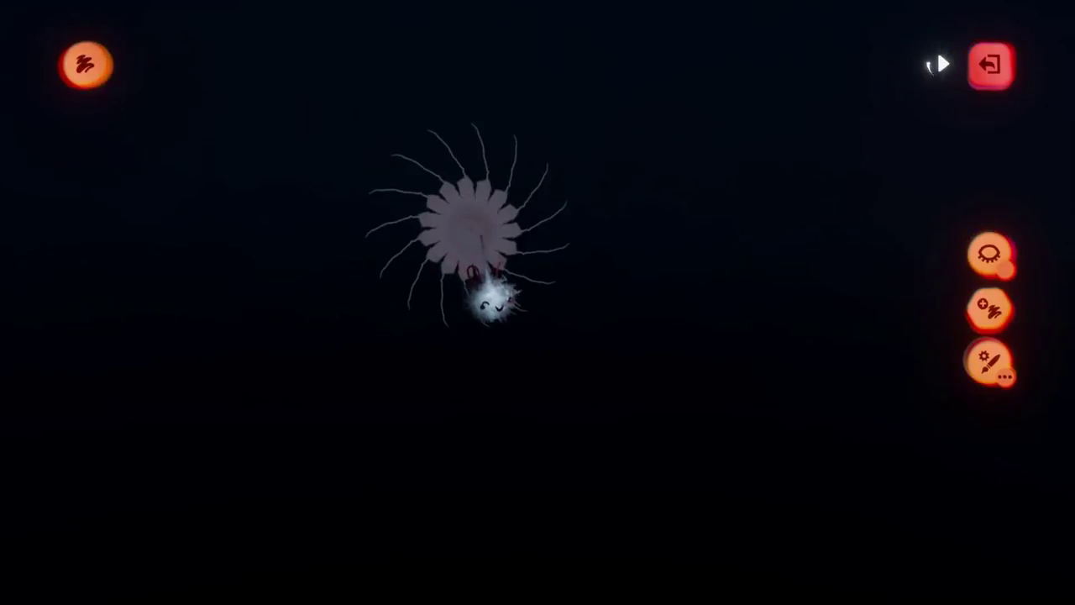
key(ctrl+z)
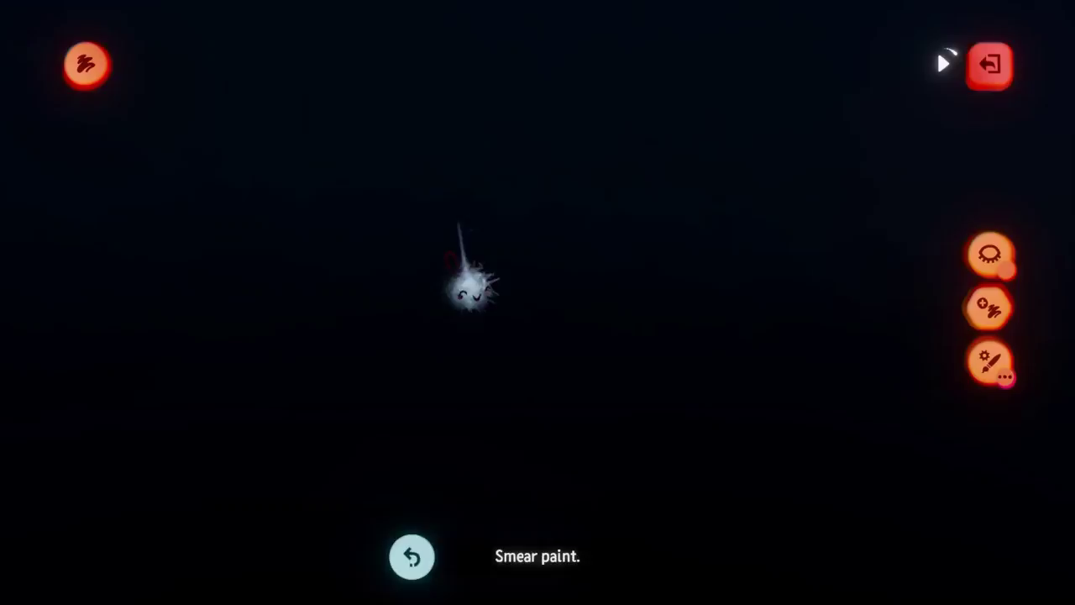
click(646, 64)
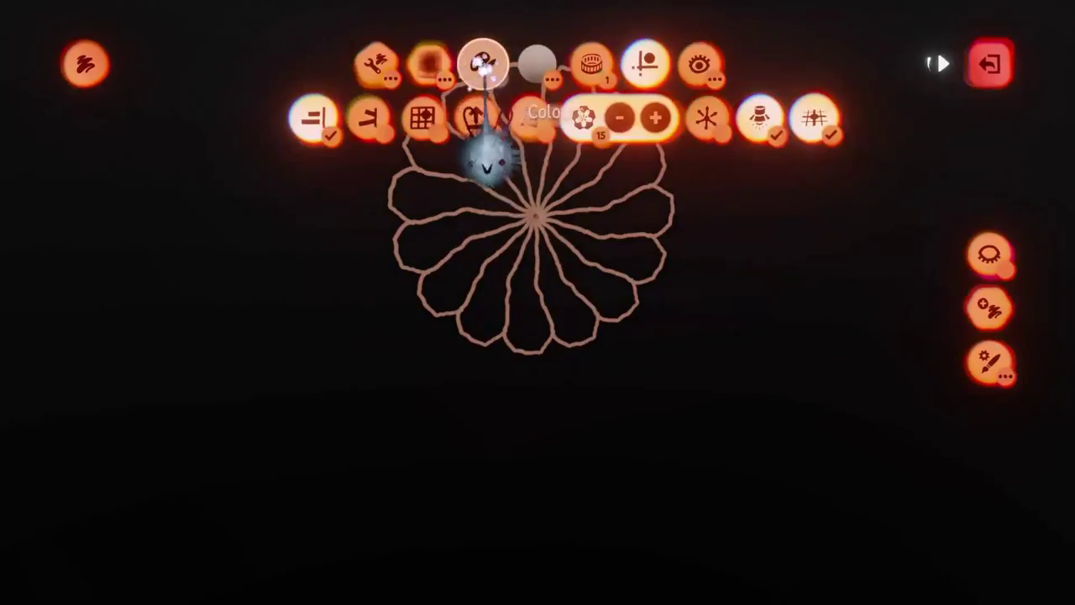
- Paint a red scalloped outline around the light-brown petals and a blue ring of pointed petals outside it
click(483, 64)
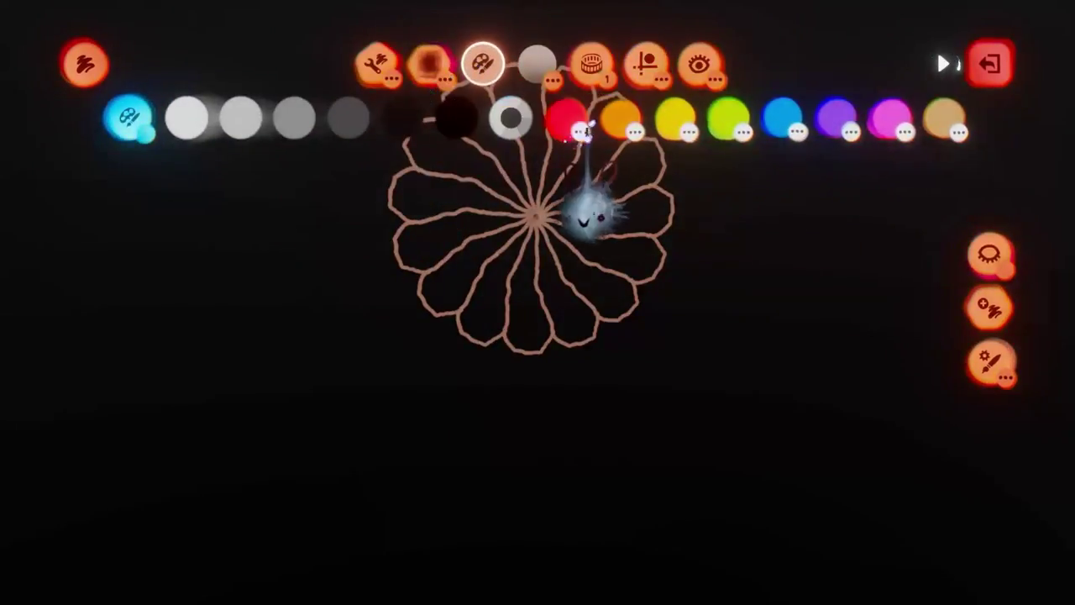
click(570, 117)
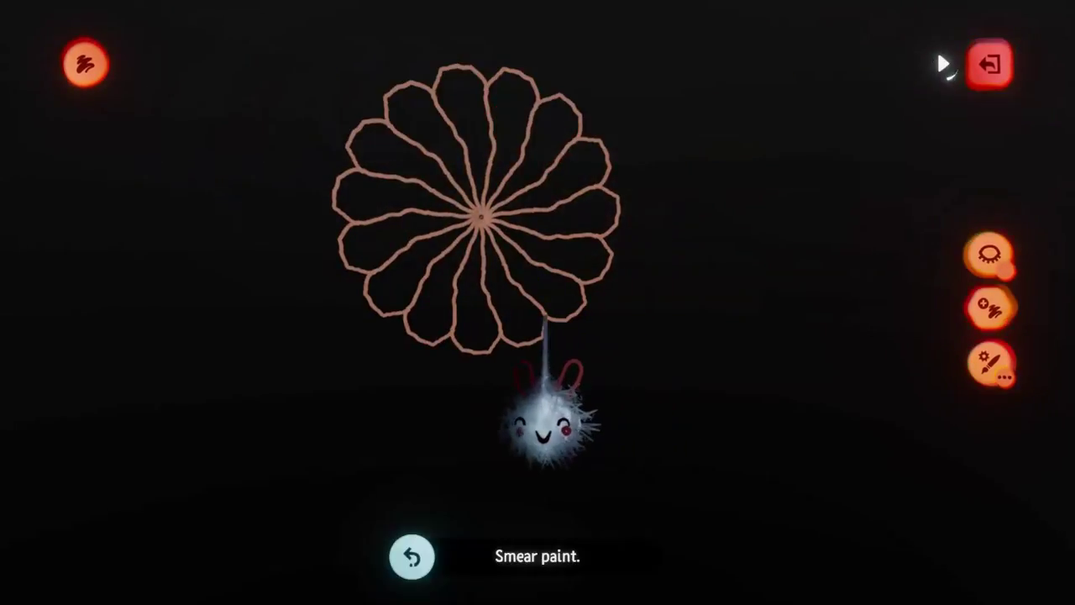
mouse_move(546, 317)
mouse_down()
mouse_move(597, 339)
mouse_move(617, 310)
mouse_up()
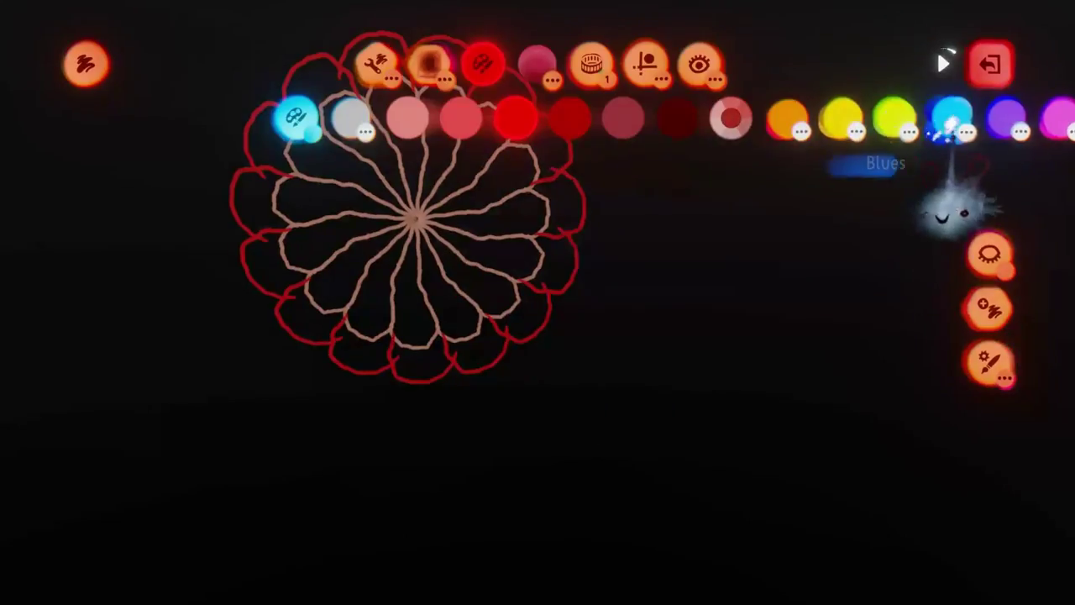
click(950, 118)
click(769, 118)
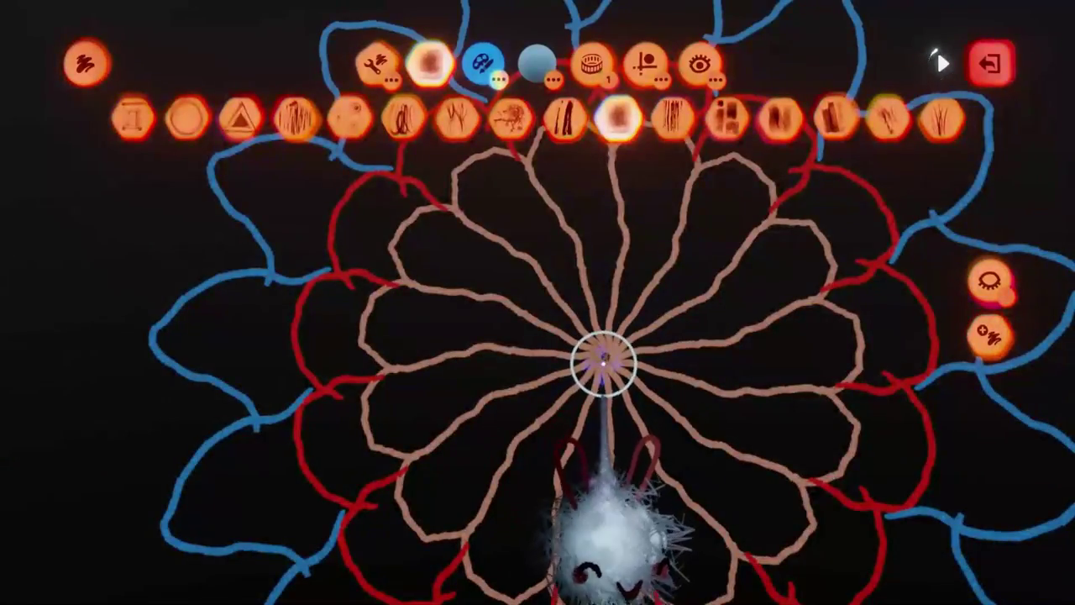
- Animate the kaleidoscope flower with a playback speed of 1,087% and a longer animation length
scroll(606, 358, up, 5)
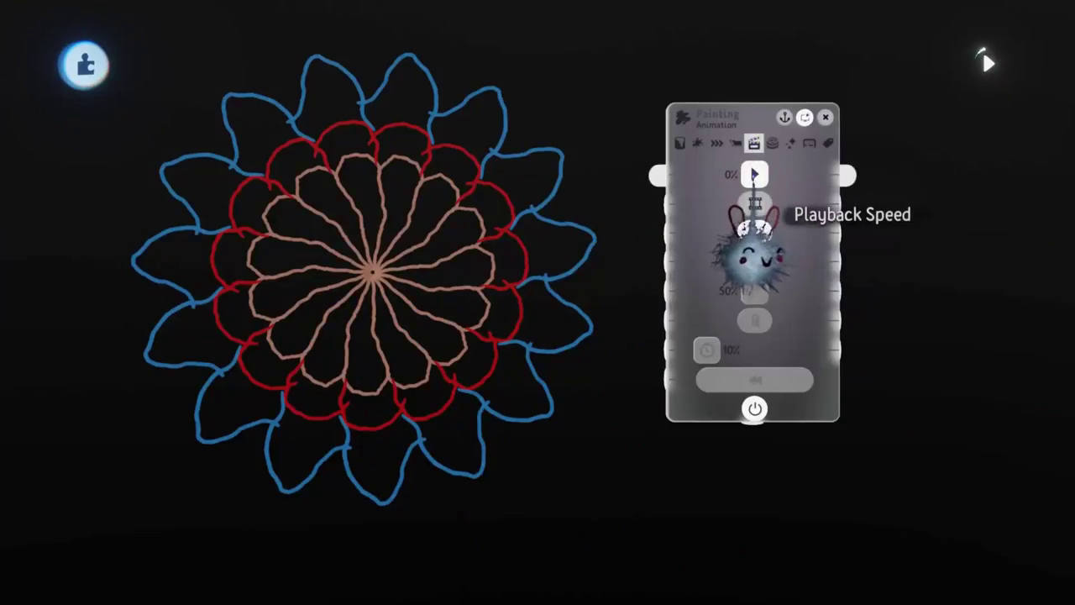
drag(753, 174, 815, 175)
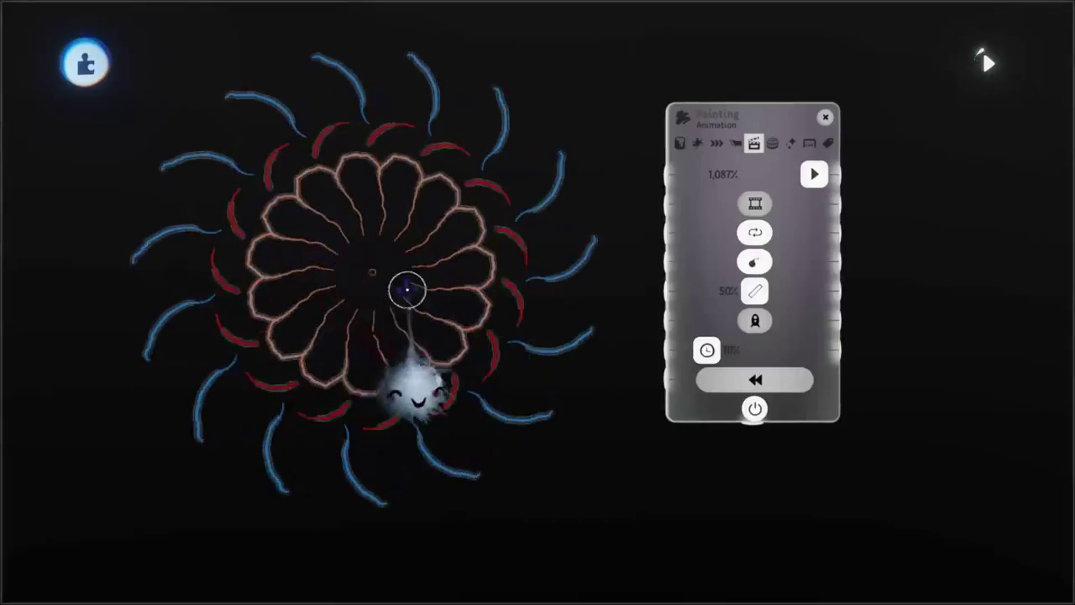
drag(756, 290, 813, 291)
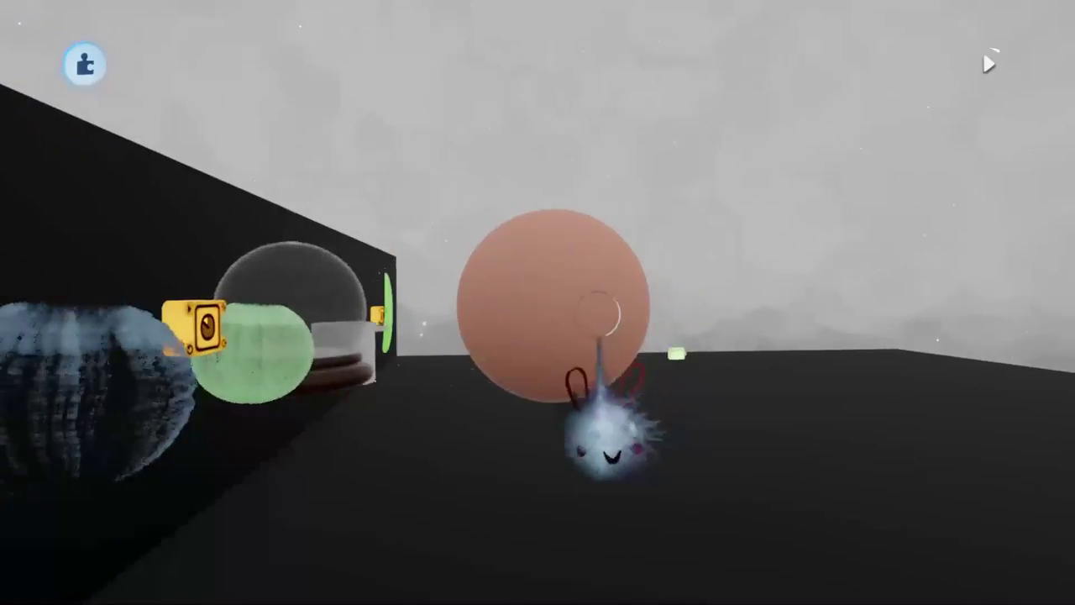
- Leave paint mode, turn on Grid Snap and snap the salmon-coloured sphere so its centre sits on a grid point
key(Escape)
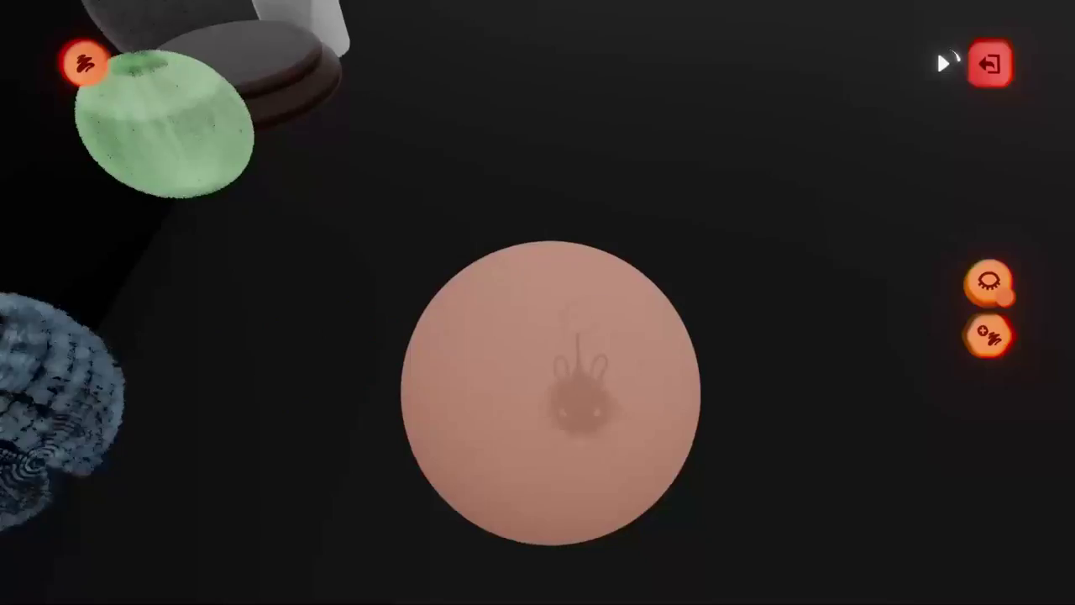
click(966, 63)
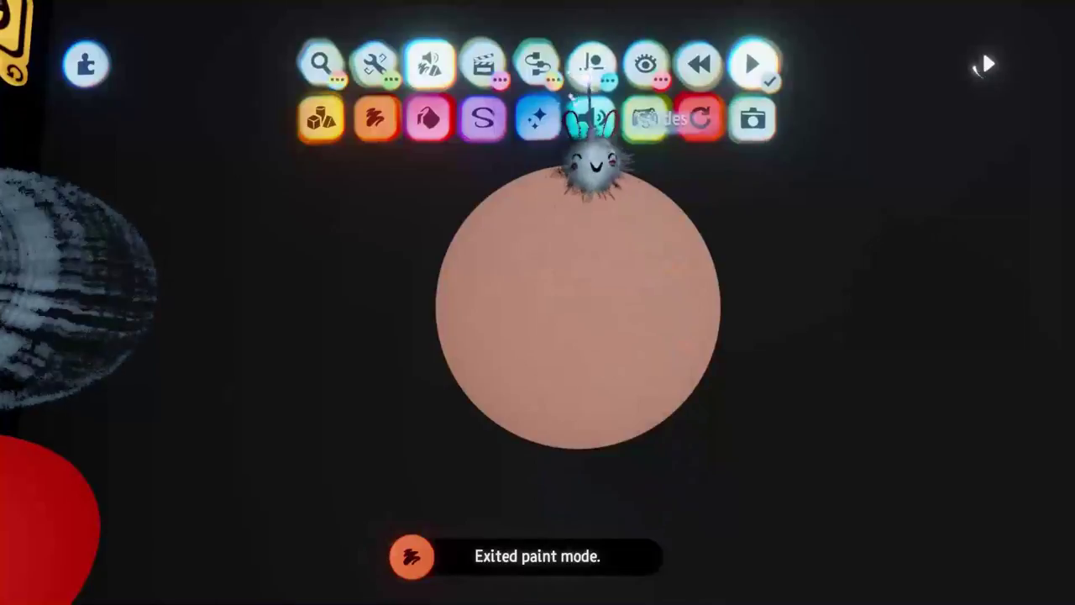
click(592, 63)
click(447, 119)
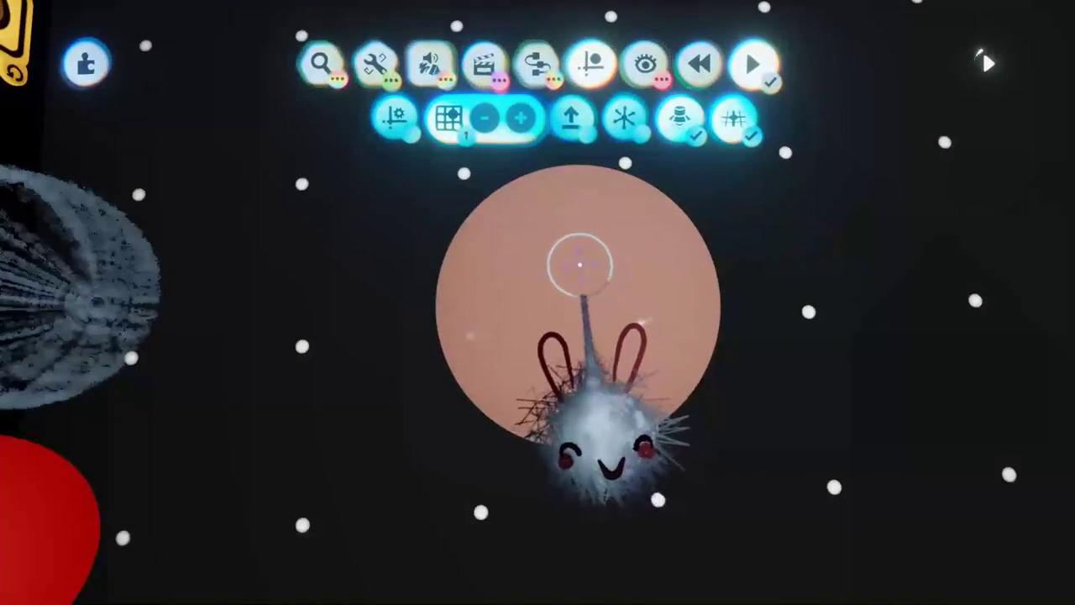
click(580, 267)
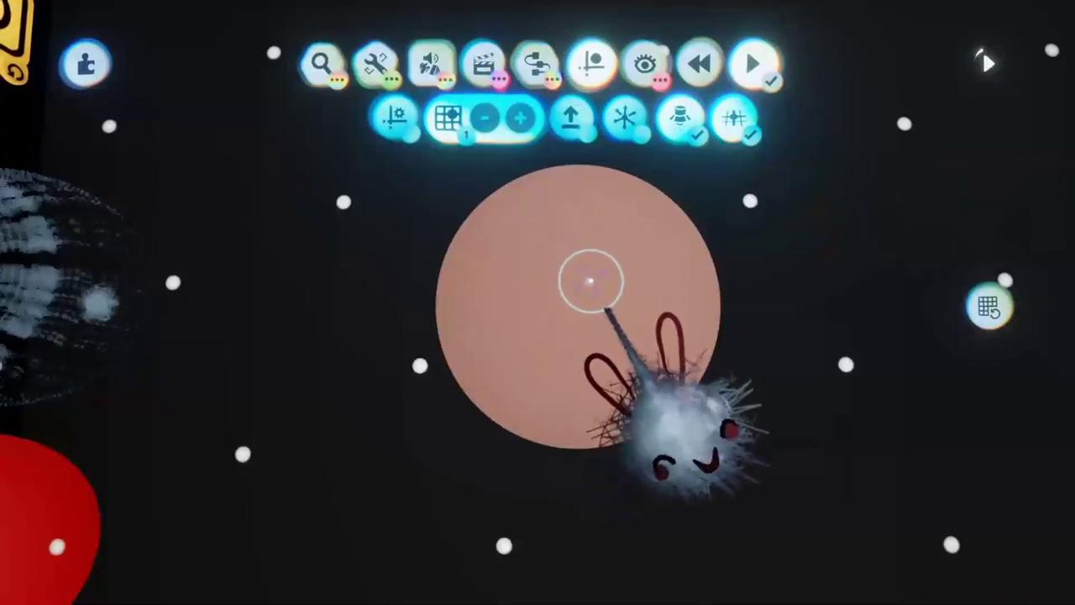
middle_drag(590, 279, 591, 280)
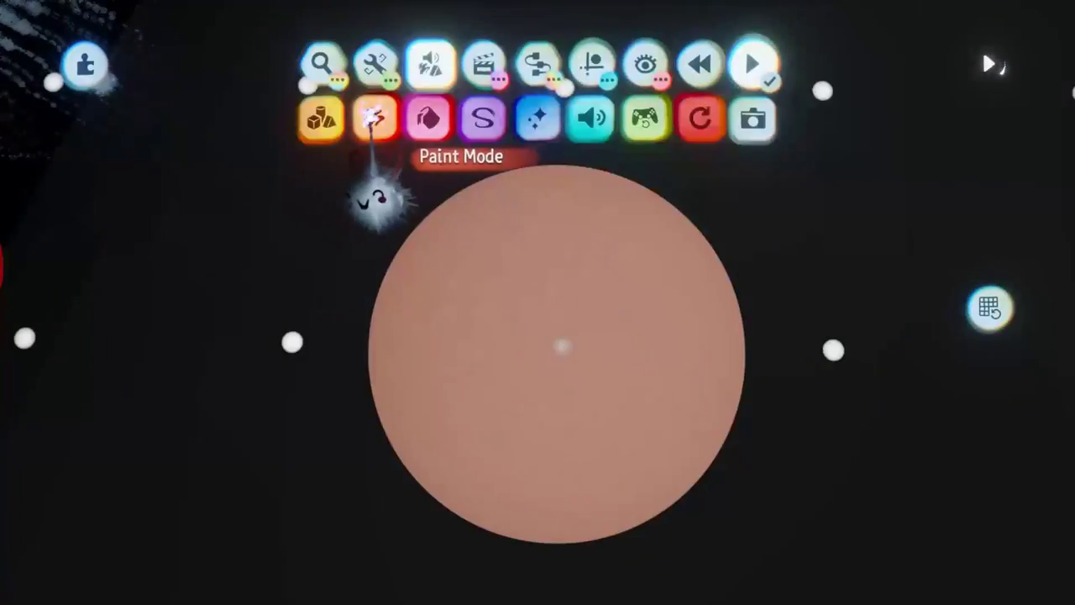
- Start a painting with one black fleck on top of the sphere, turn on its Kaleidoscope guide and leave paint mode
click(372, 118)
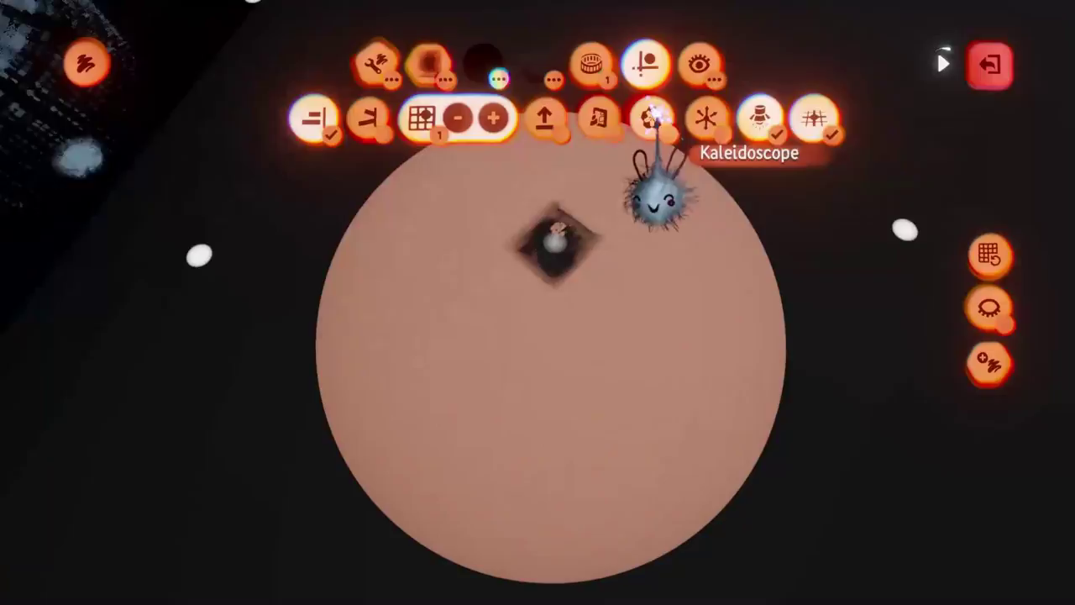
click(657, 116)
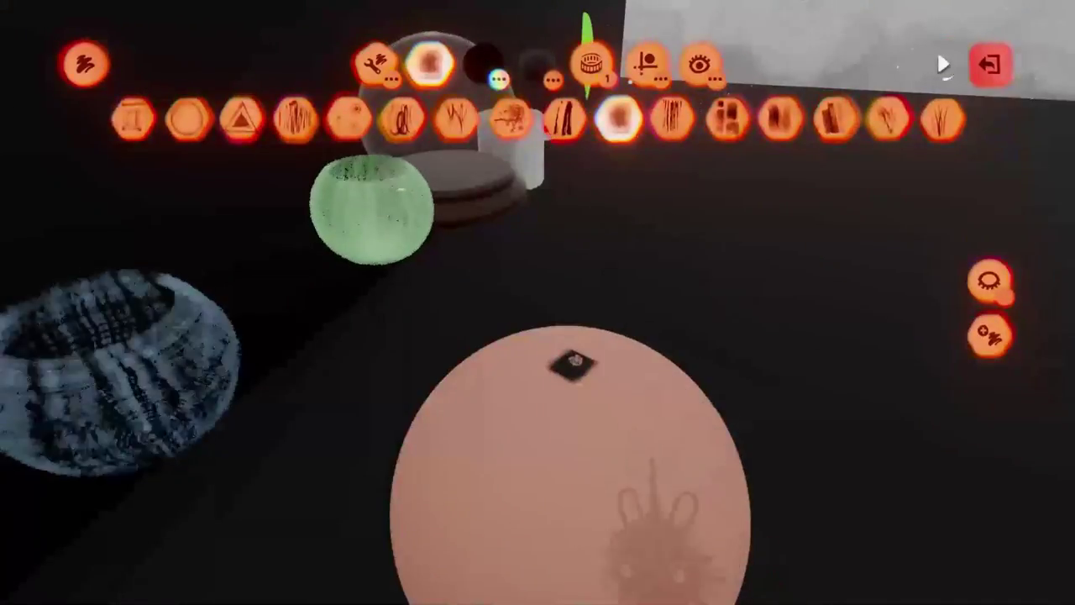
click(648, 66)
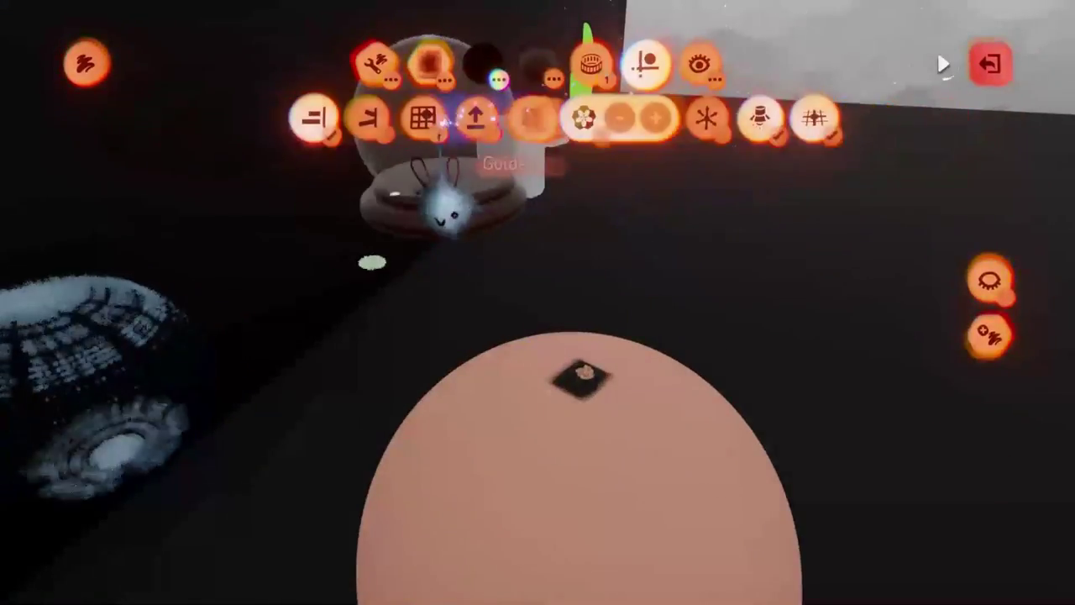
click(425, 116)
key(Escape)
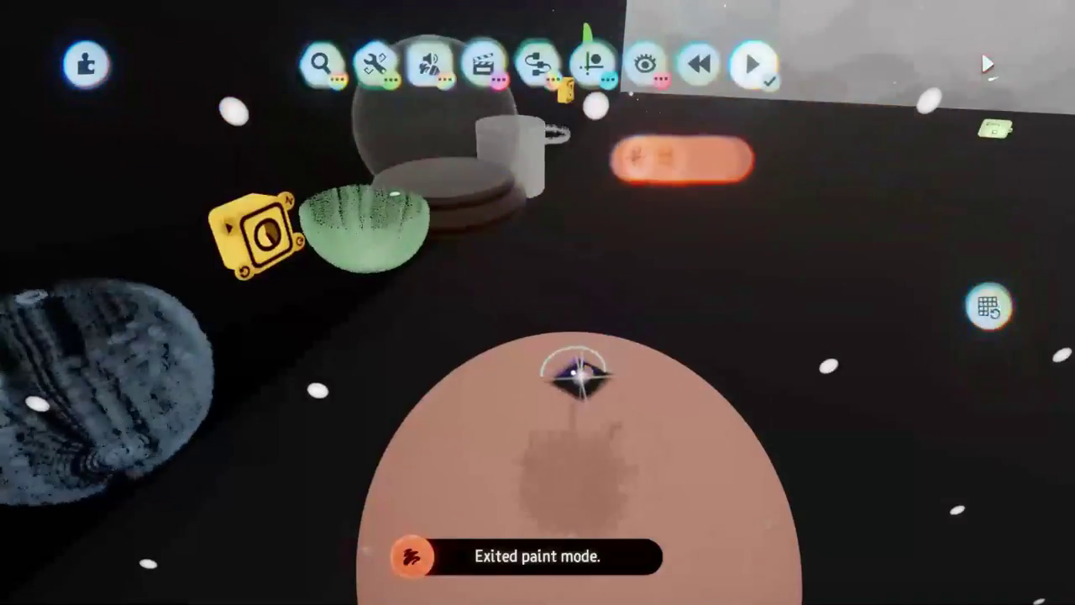
- Rotate the black fleck painting upright with Grid Snap at the sphere's top and reopen it for painting
click(579, 378)
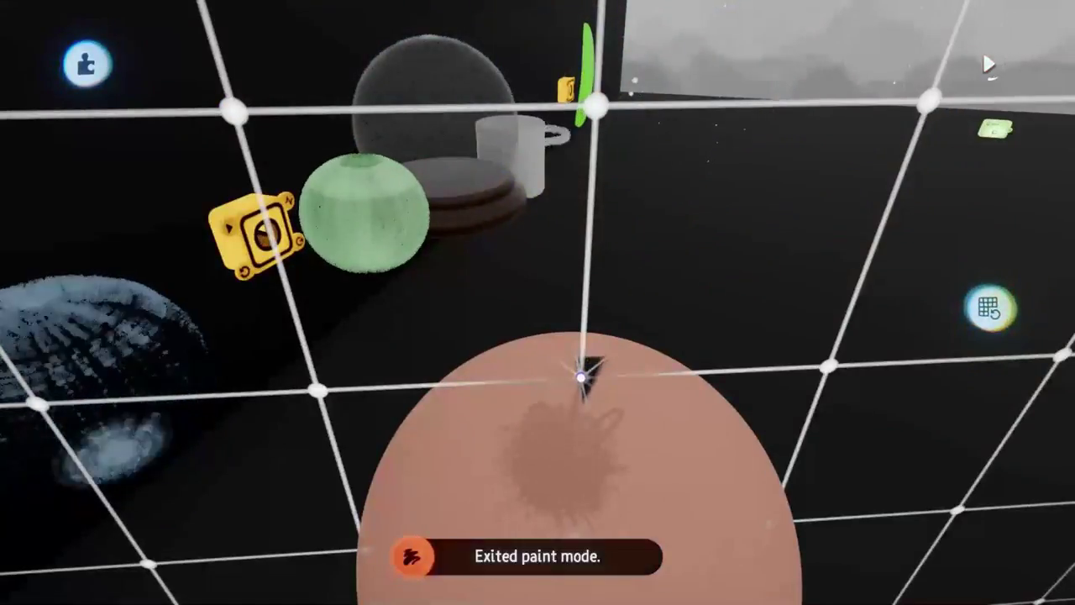
mouse_move(588, 373)
middle_down()
mouse_move(603, 369)
mouse_move(592, 352)
middle_up()
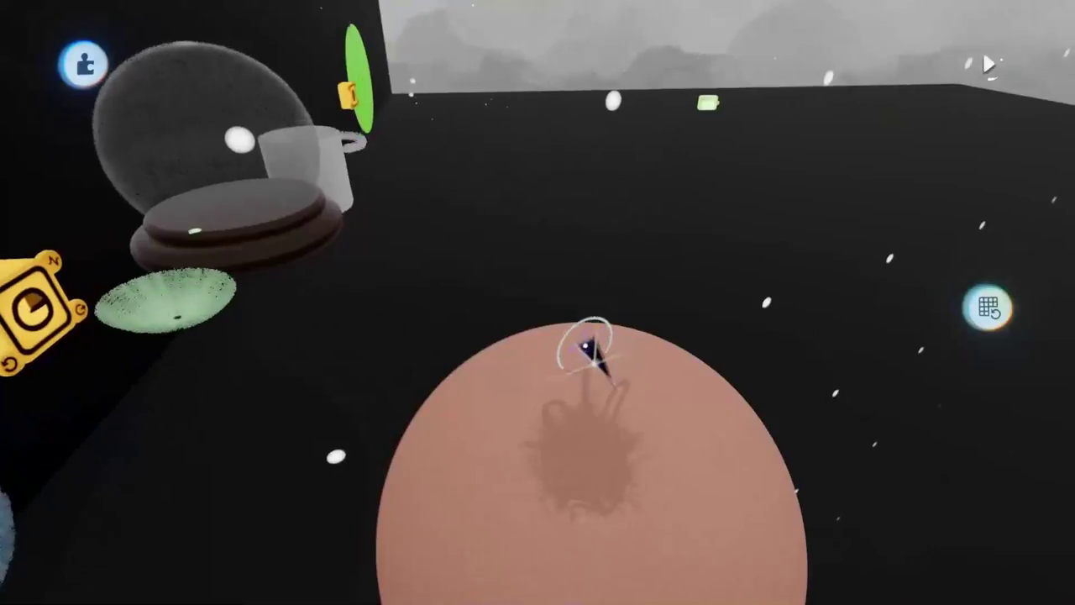
click(593, 356)
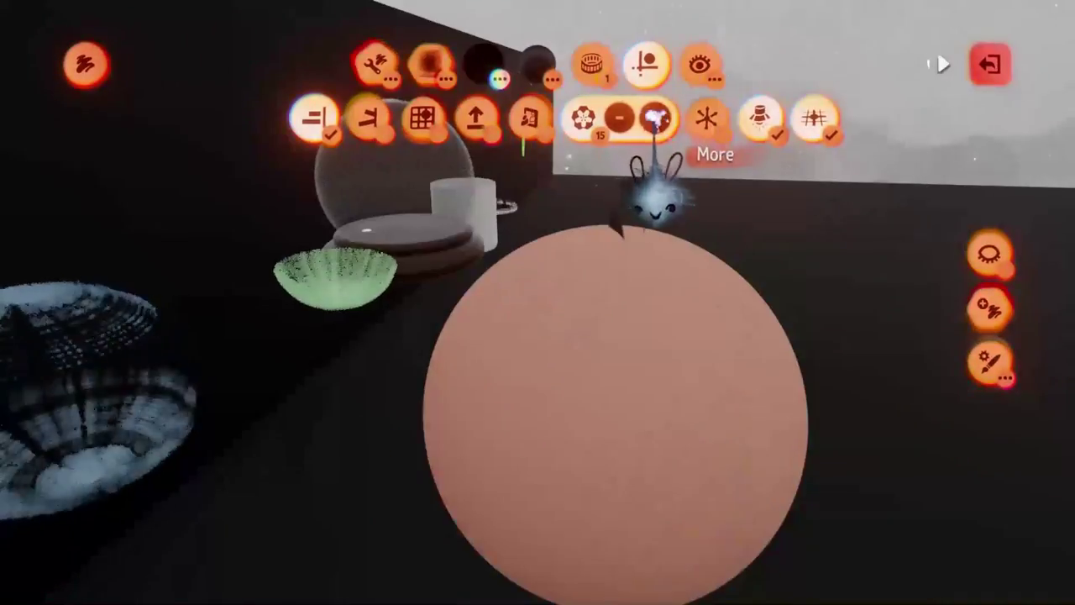
- Raise the Kaleidoscope segments to at least 29, paint black stripes down over the sphere and leave paint mode
click(654, 116)
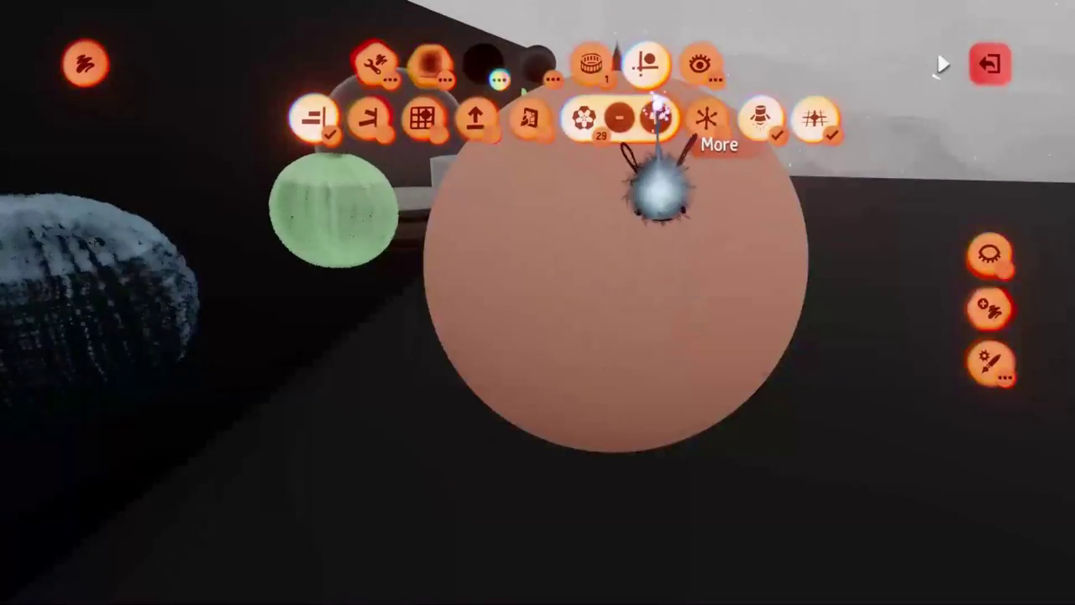
click(655, 116)
middle_drag(612, 319, 607, 367)
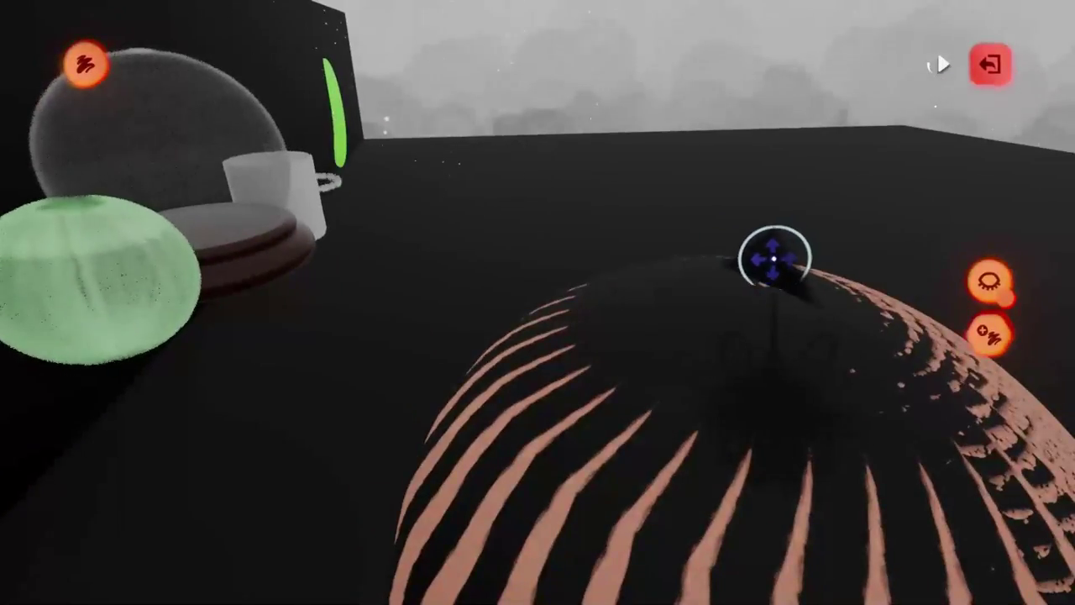
click(991, 65)
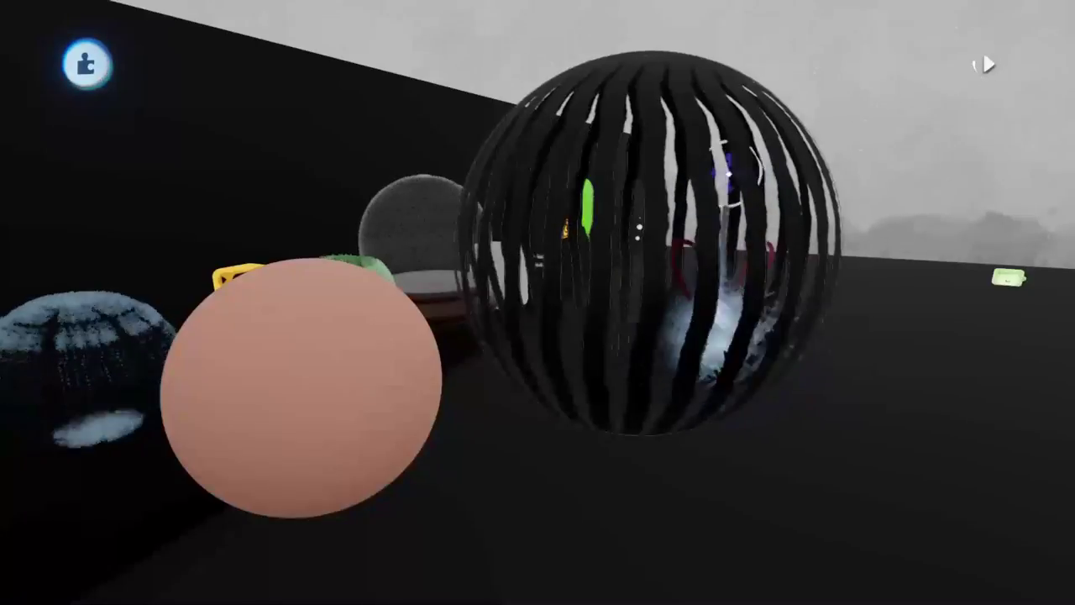
- Move the striped painting off the sphere, recolour it white and add a low amount of Around Cylinder rotational duplicates
click(729, 159)
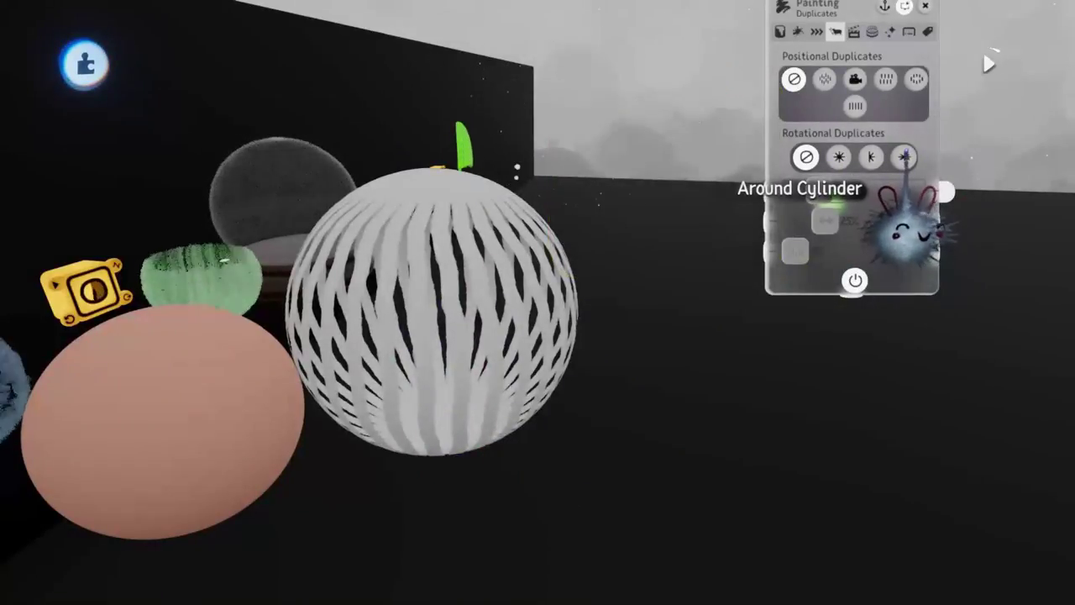
click(904, 157)
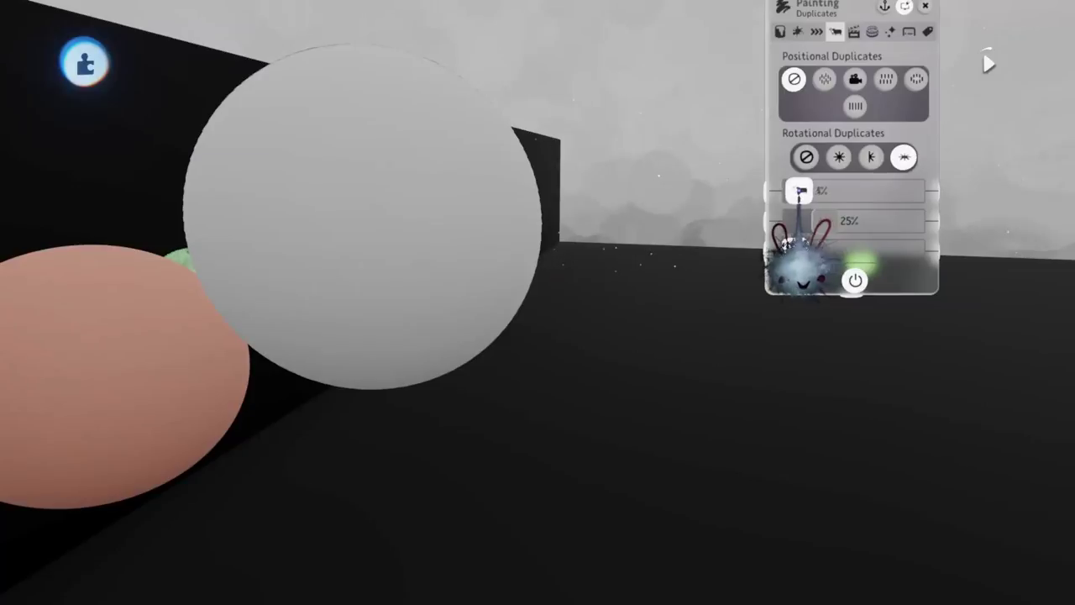
drag(798, 192, 801, 191)
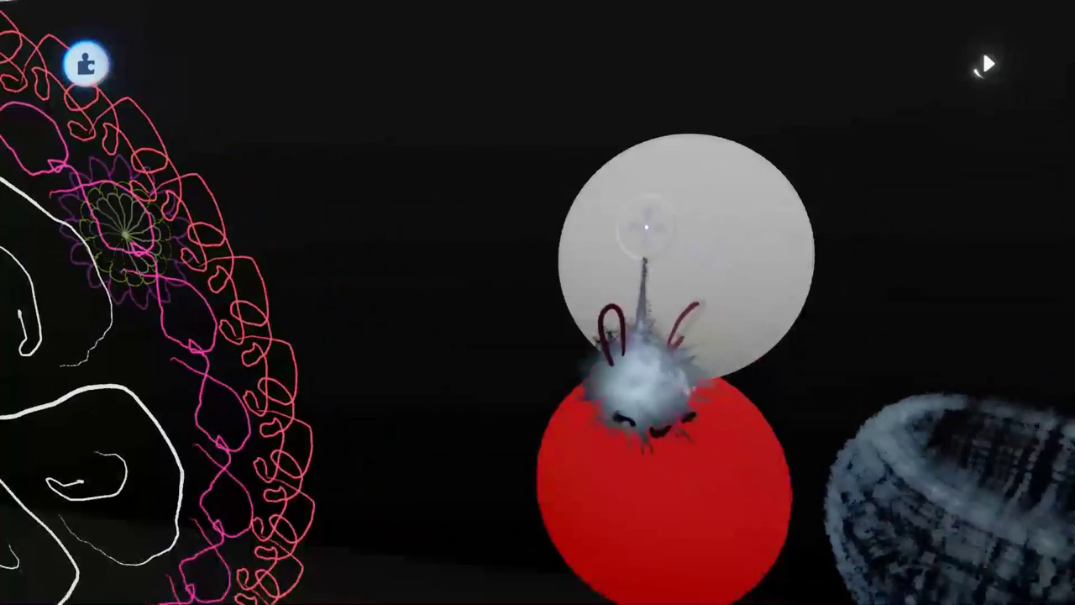
- Set the white sphere painting's playback speed to 1,000% and toggle its Pulse animation
click(663, 239)
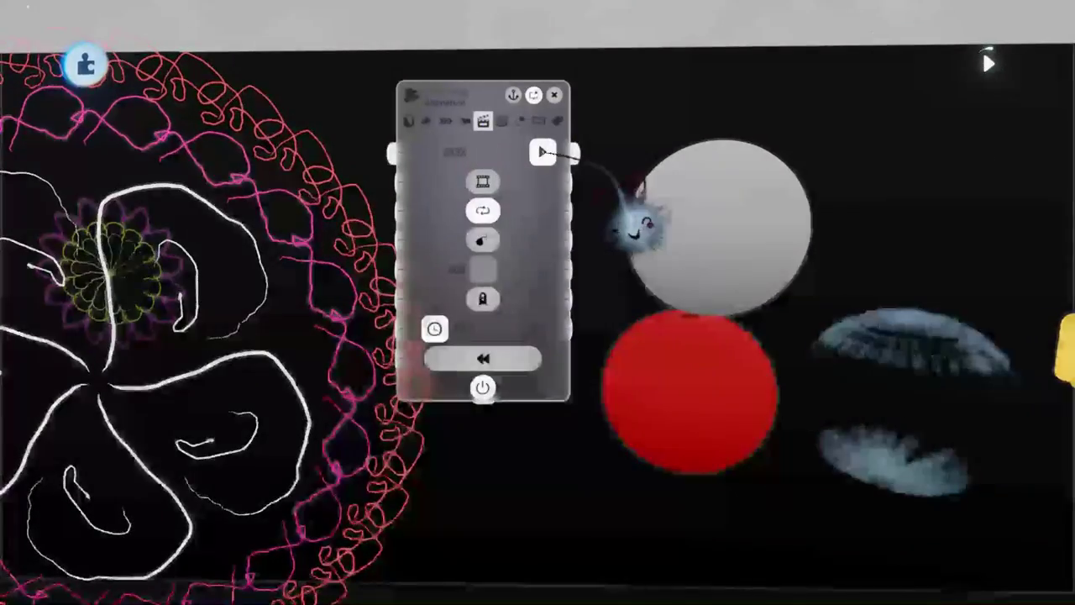
drag(542, 159, 573, 165)
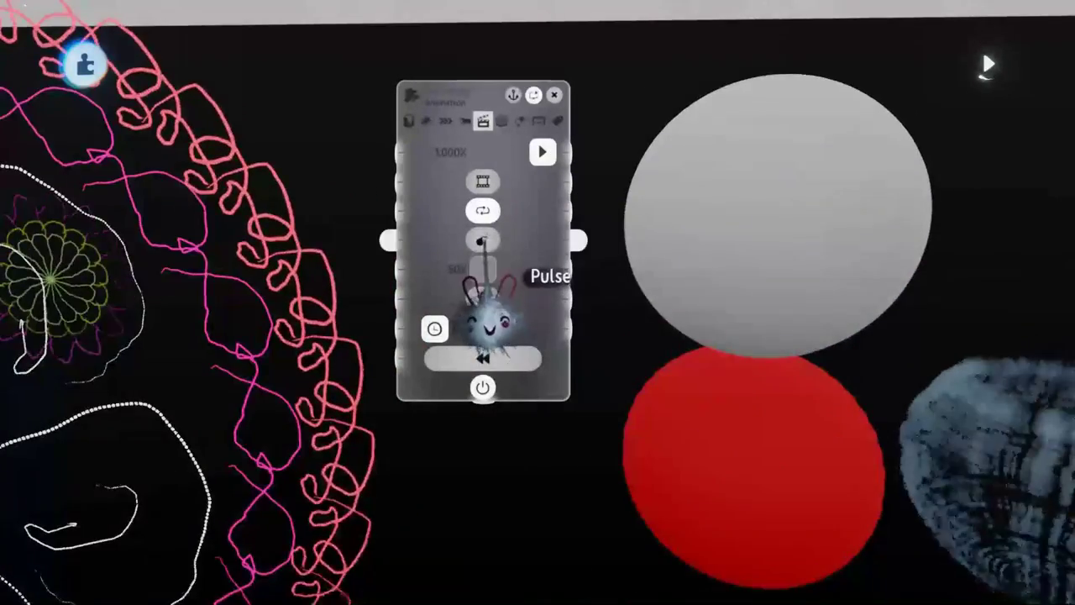
click(491, 242)
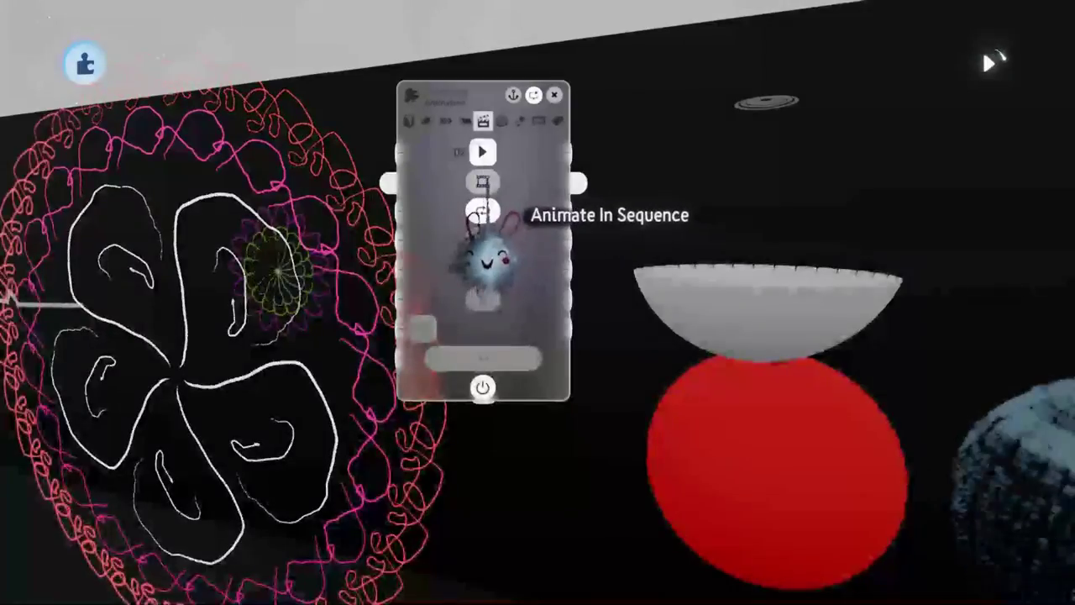
- Try the white sphere's animation at 1,089% playback speed with its time setting at minimum, and return the speed to 0
drag(485, 154, 522, 154)
click(514, 160)
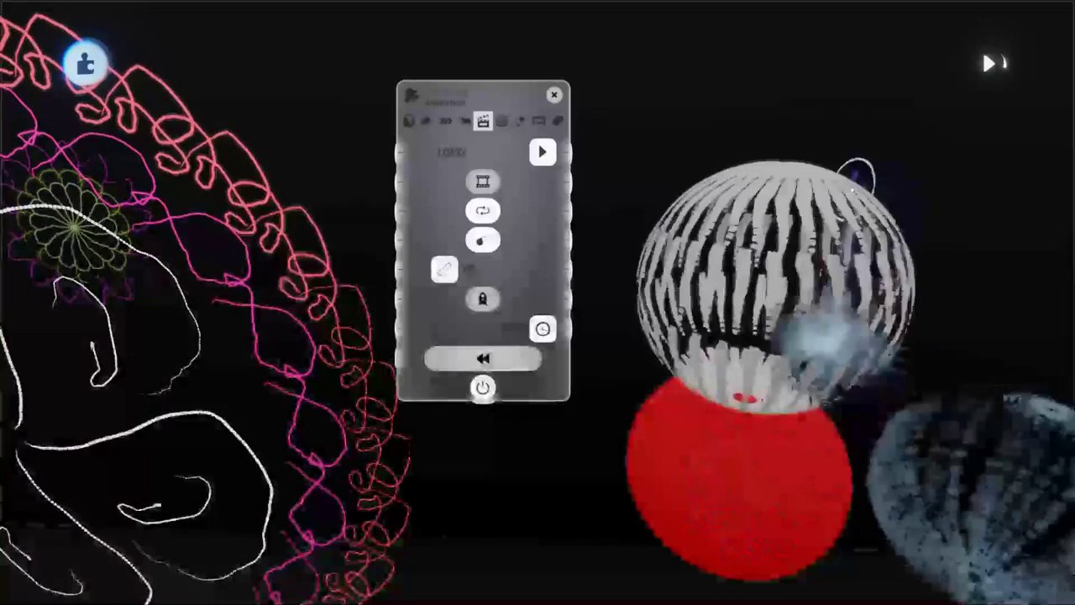
drag(542, 328, 422, 328)
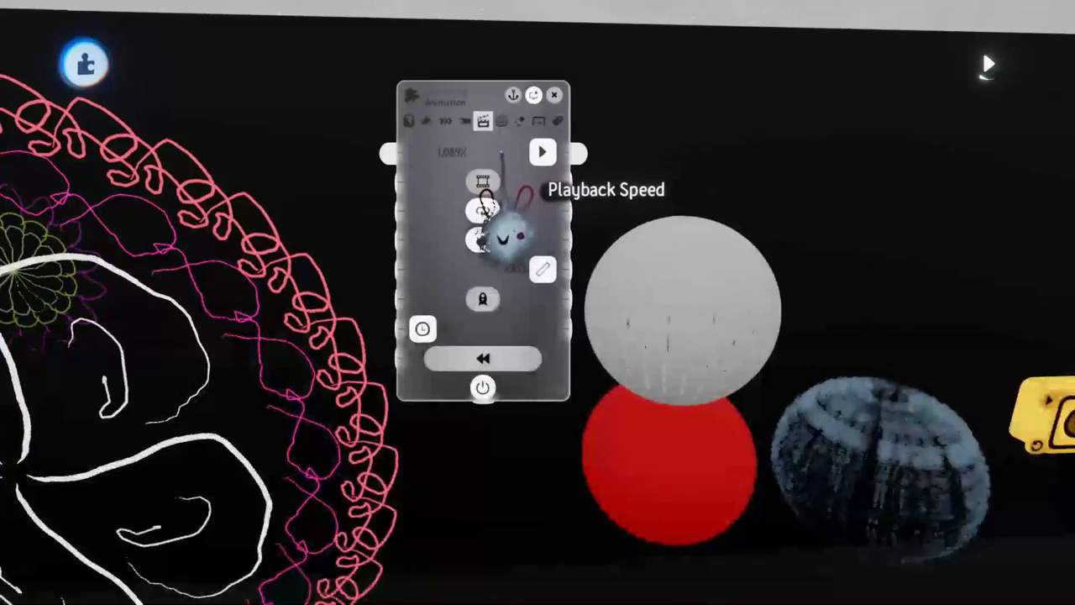
click(494, 152)
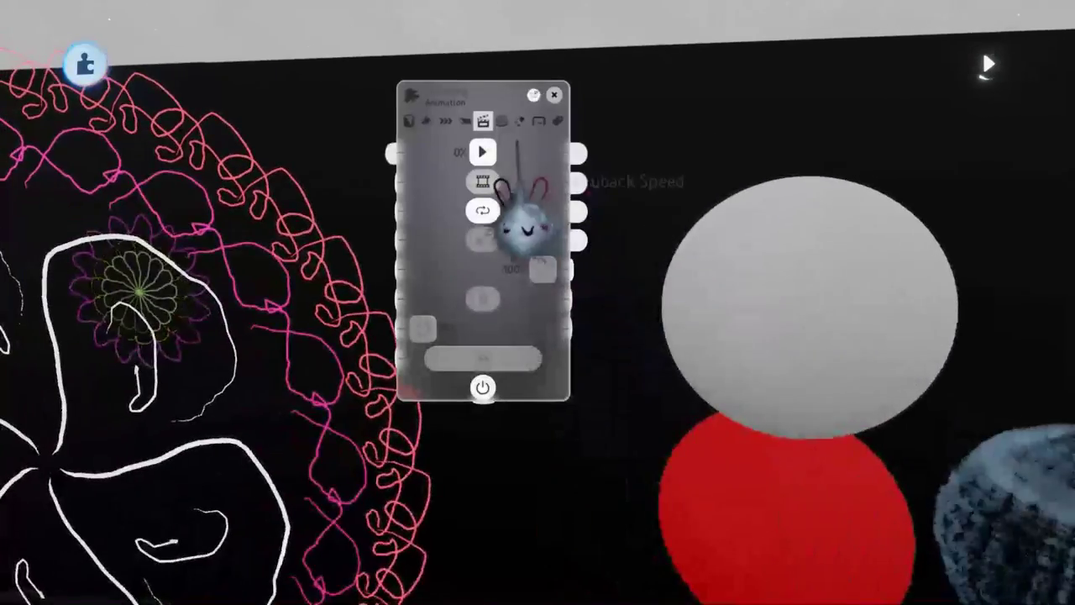
- Adjust the white sphere painting's colour and effects to make a blue speckled sphere with a bright rim
click(521, 122)
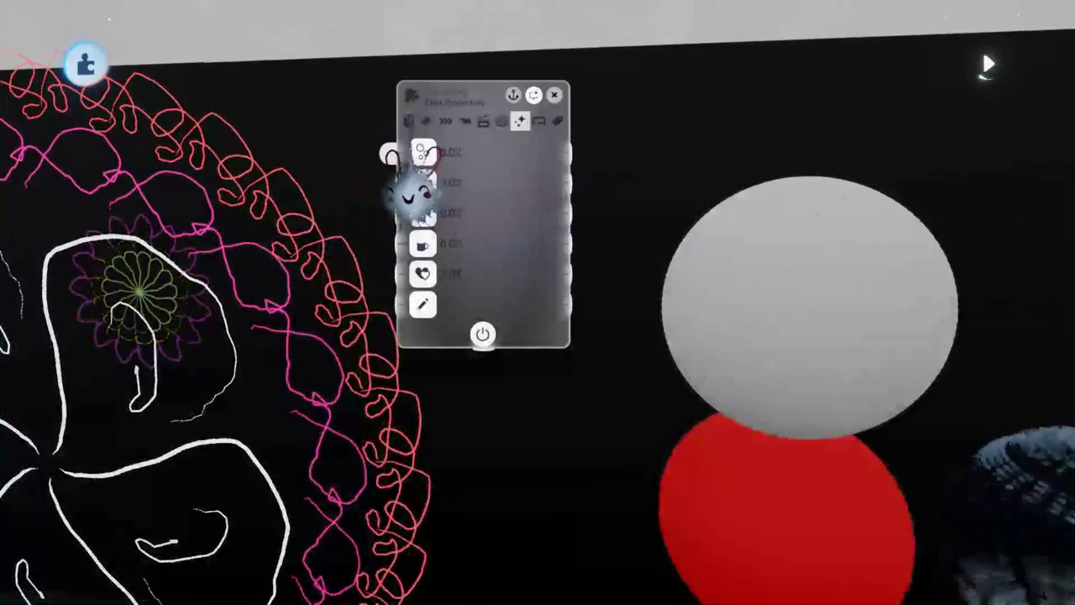
click(409, 121)
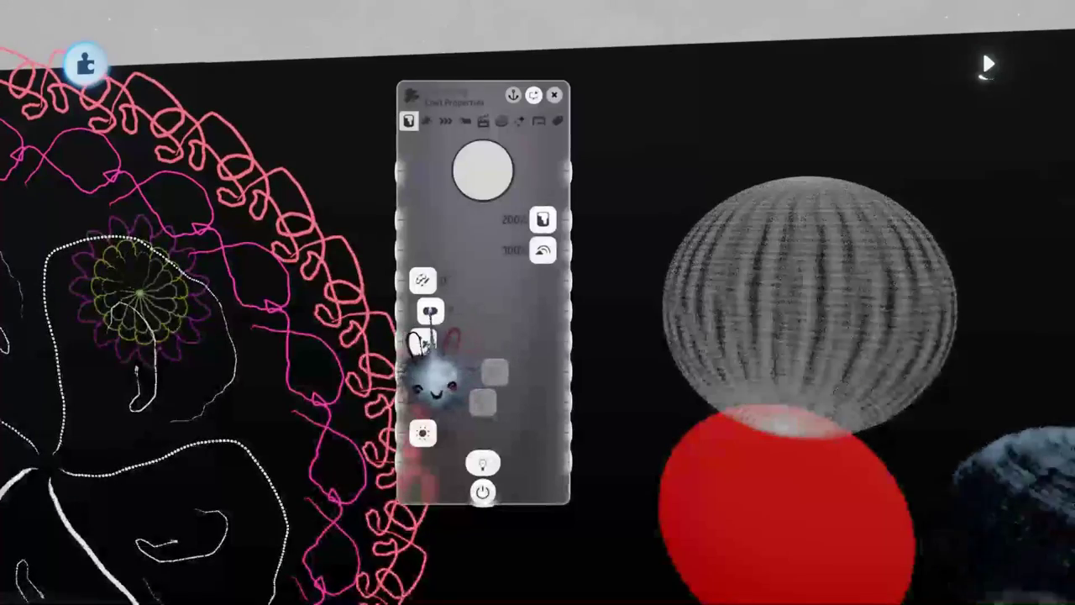
click(520, 120)
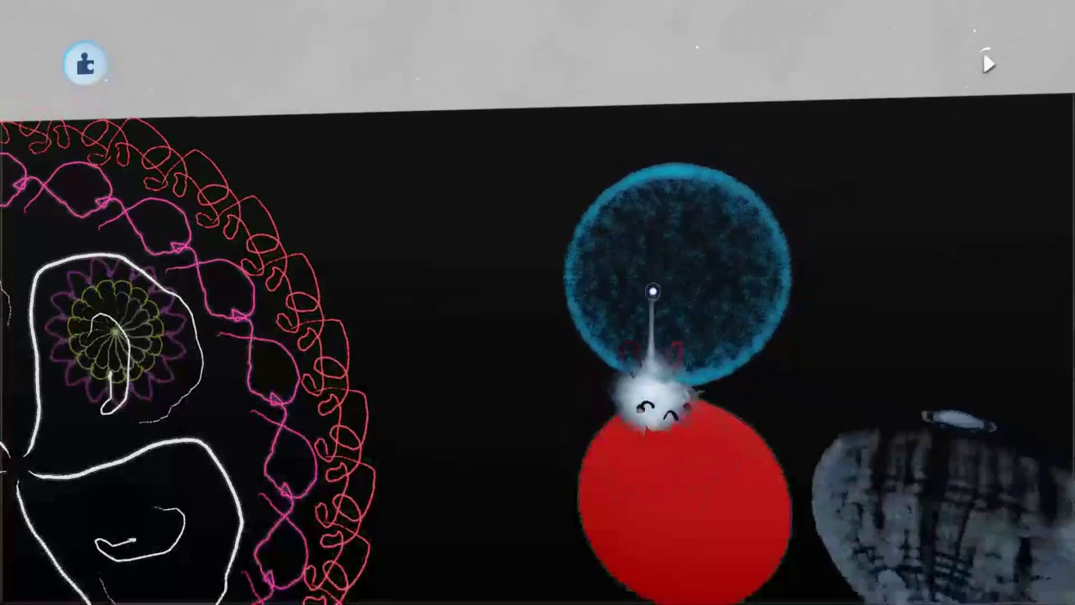
- Duplicate the blue sphere painting beside the original, adjust a copy's stroke properties, and leave paint mode at the crystal ball
click(650, 269)
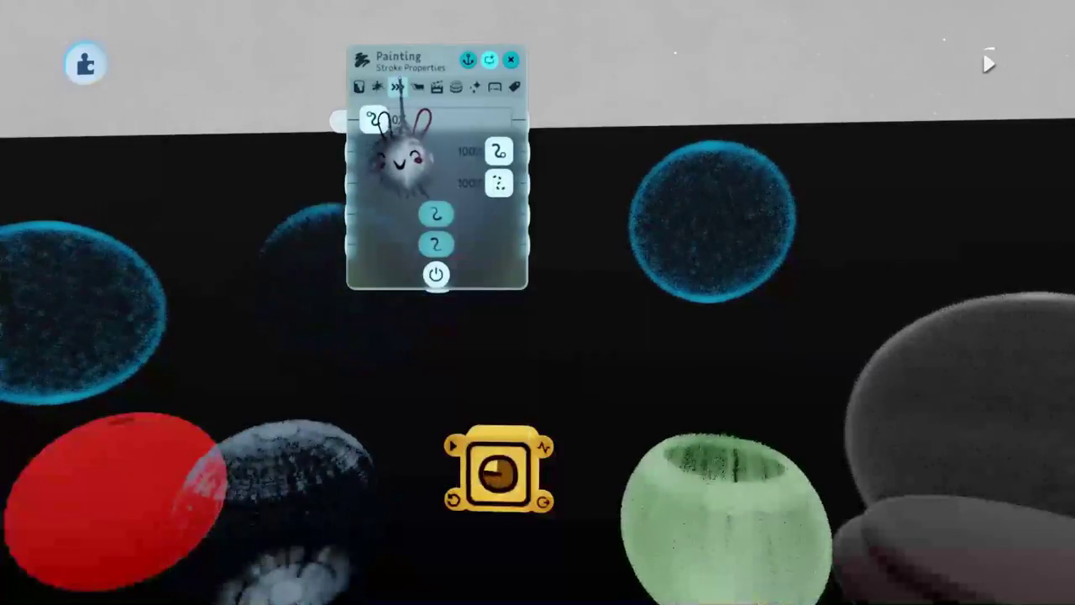
mouse_move(499, 155)
mouse_down()
mouse_move(372, 152)
mouse_move(499, 151)
mouse_up()
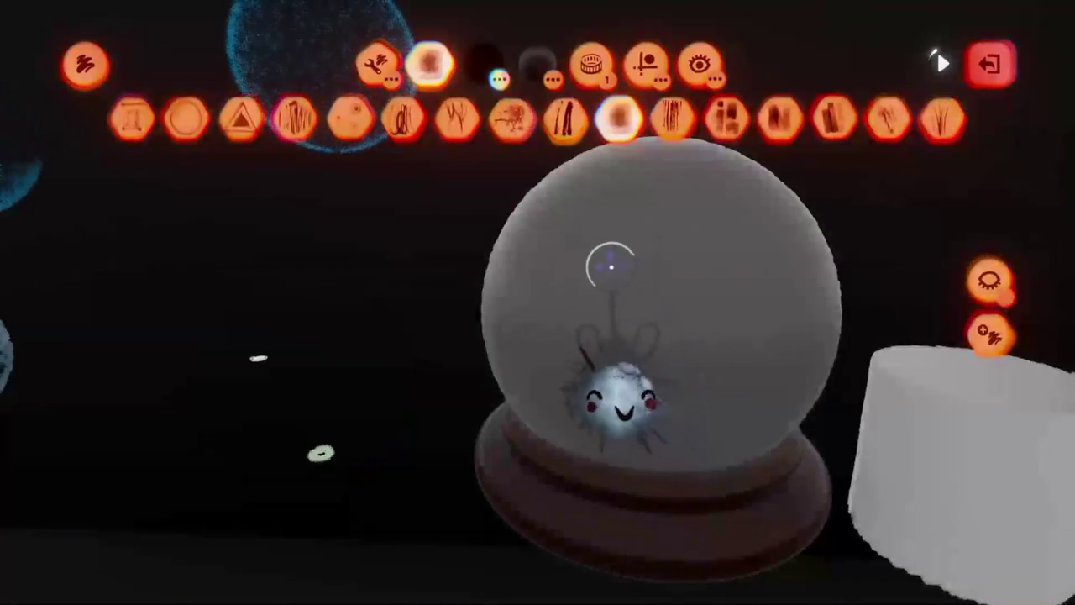
key(Escape)
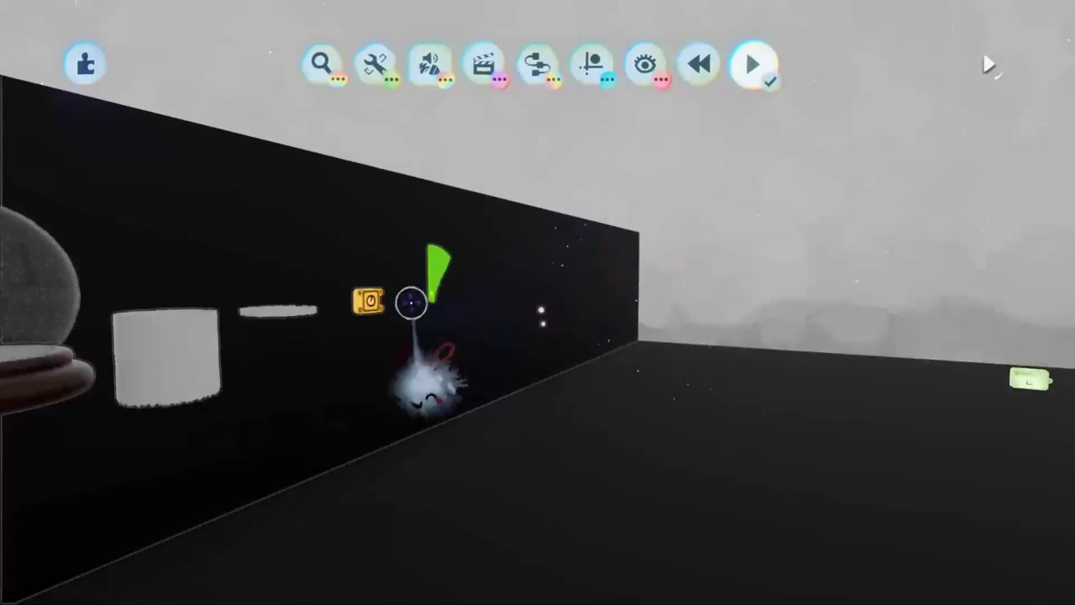